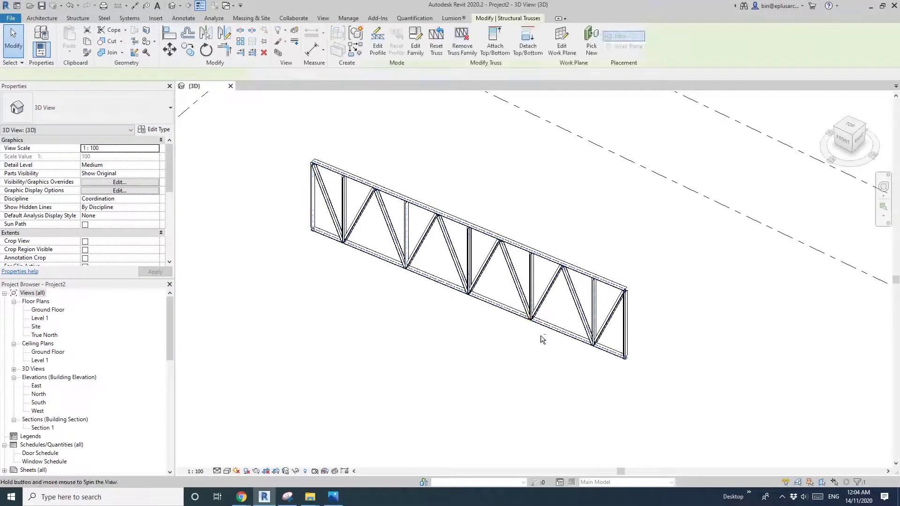
# Shorten the placed truss by dragging its end, then re-place it about 14300 long.
pyautogui.click(626, 357)
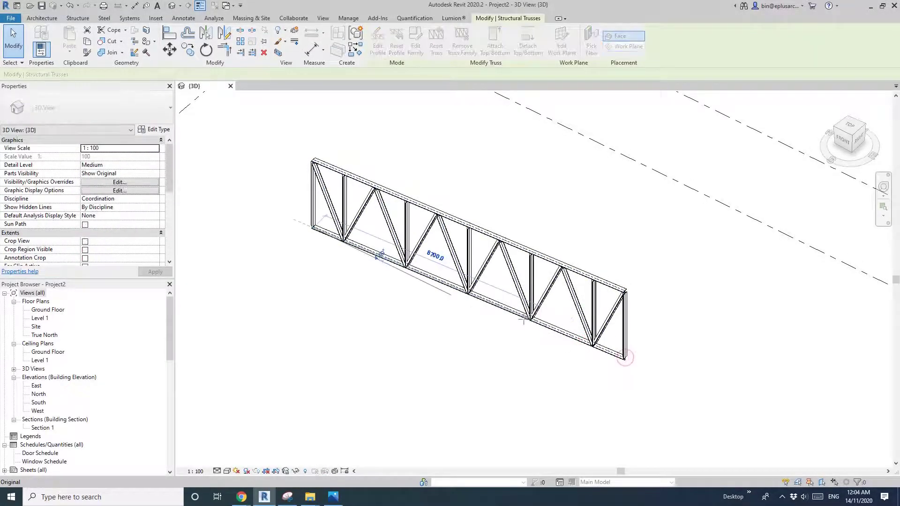
pyautogui.moveTo(511, 317); pyautogui.dragTo(536, 318)
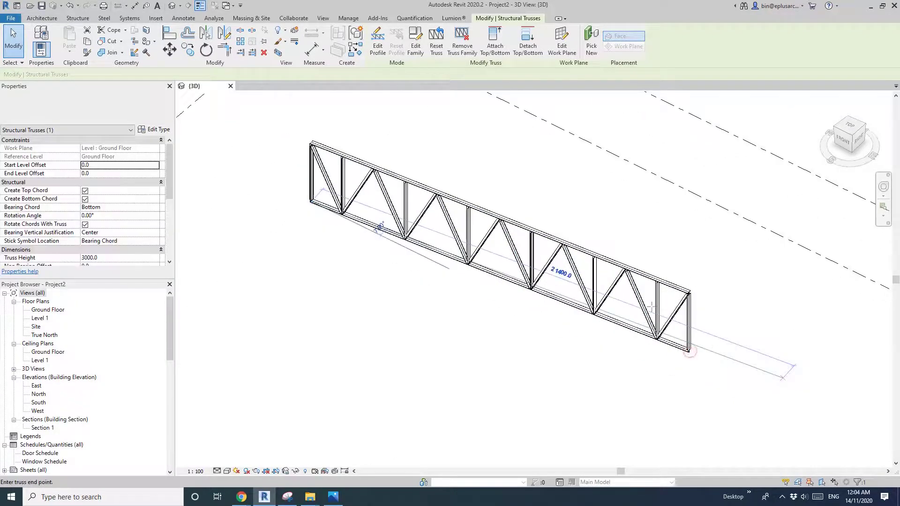
pyautogui.click(783, 377)
pyautogui.click(784, 382)
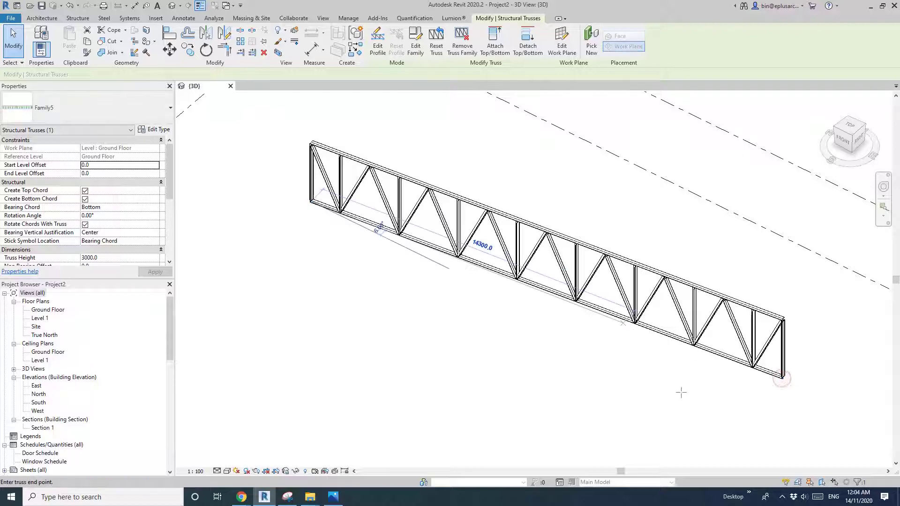
pyautogui.press('Escape')
pyautogui.press('Escape')
pyautogui.scroll(2, 518, 332)
pyautogui.scroll(2, 519, 331)
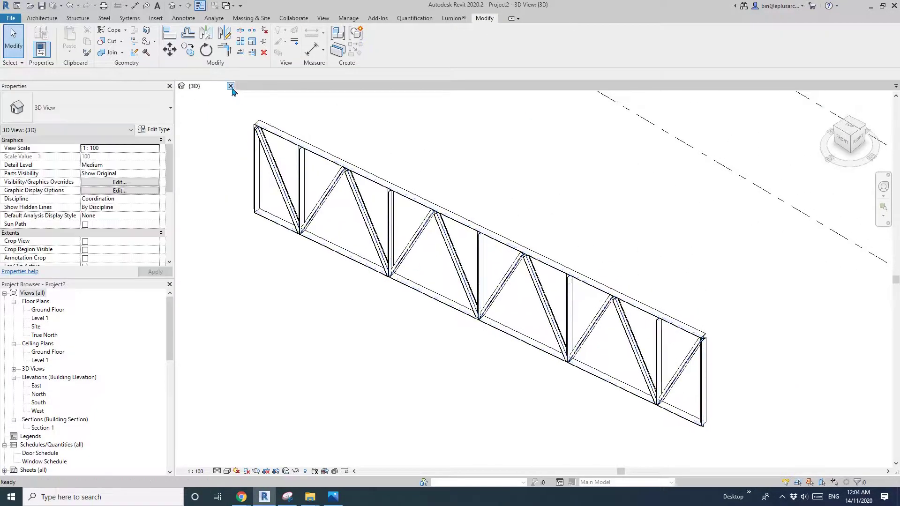
# Close the truss project without saving and open the Pratt Flat Truss (AUS) family.
pyautogui.click(231, 86)
pyautogui.click(467, 249)
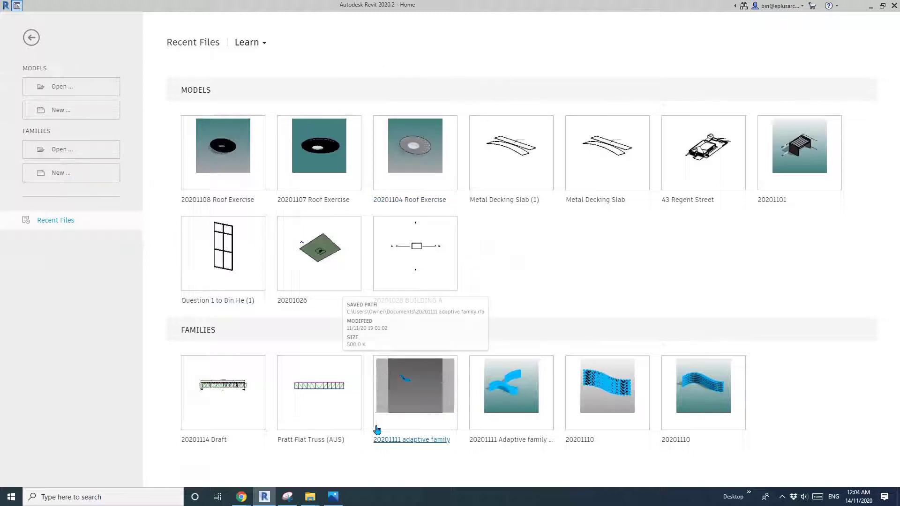
pyautogui.click(324, 419)
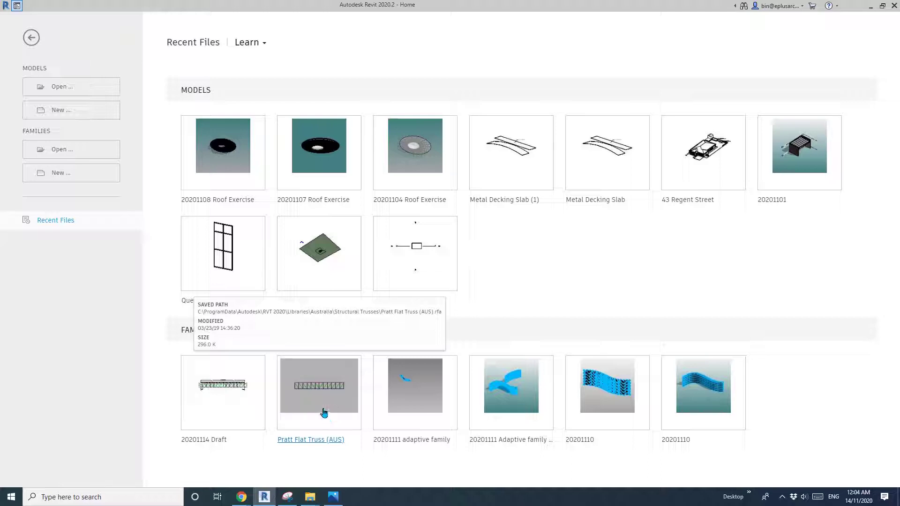
pyautogui.click(321, 420)
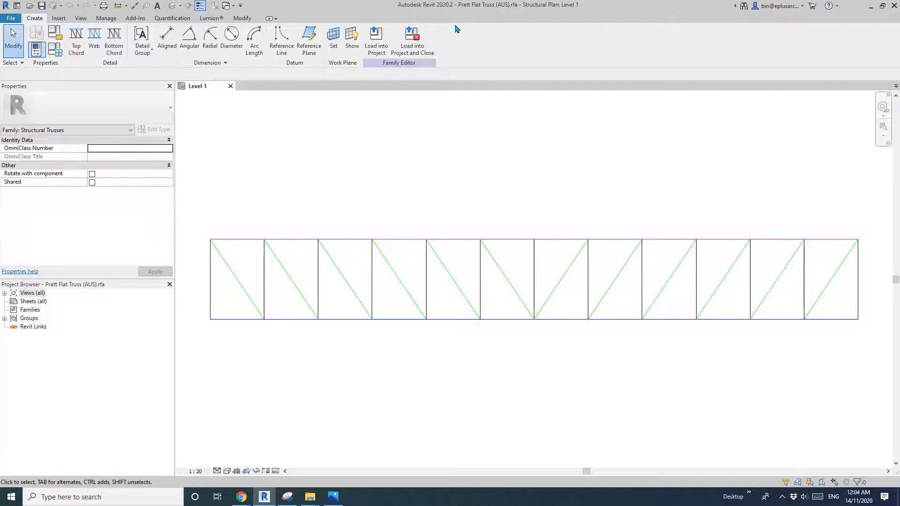
pyautogui.scroll(-2, 493, 217)
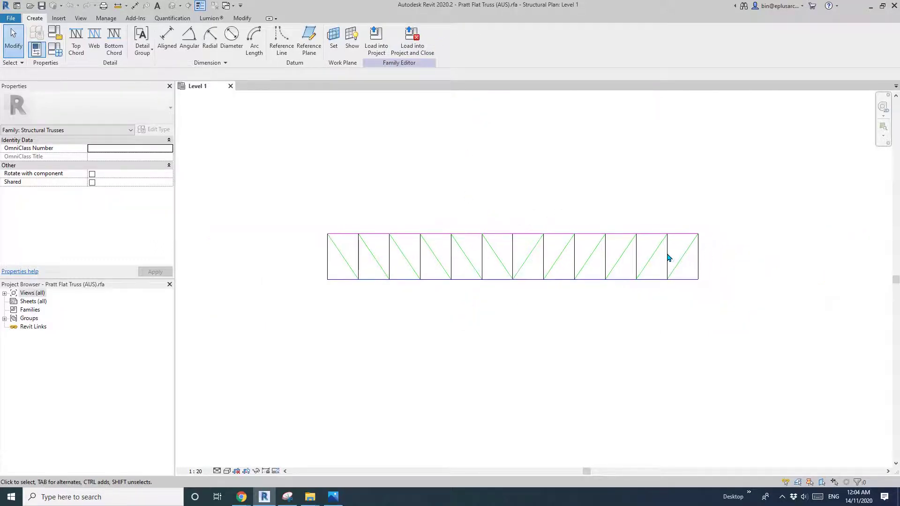
pyautogui.scroll(2, 623, 267)
# Select and cycle through the Pratt truss's arrayed web panel group.
pyautogui.click(573, 261)
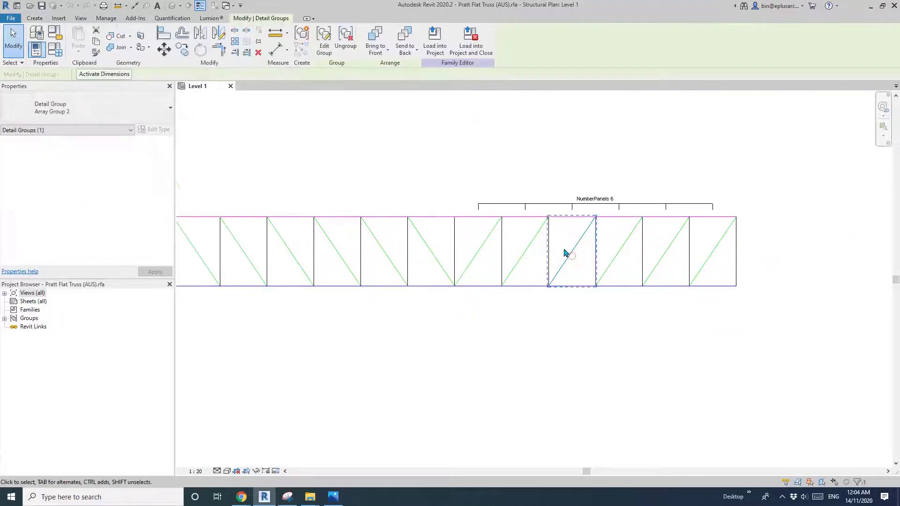
pyautogui.scroll(-1, 569, 254)
pyautogui.click(544, 252)
pyautogui.moveTo(524, 210); pyautogui.dragTo(527, 217, button='middle')
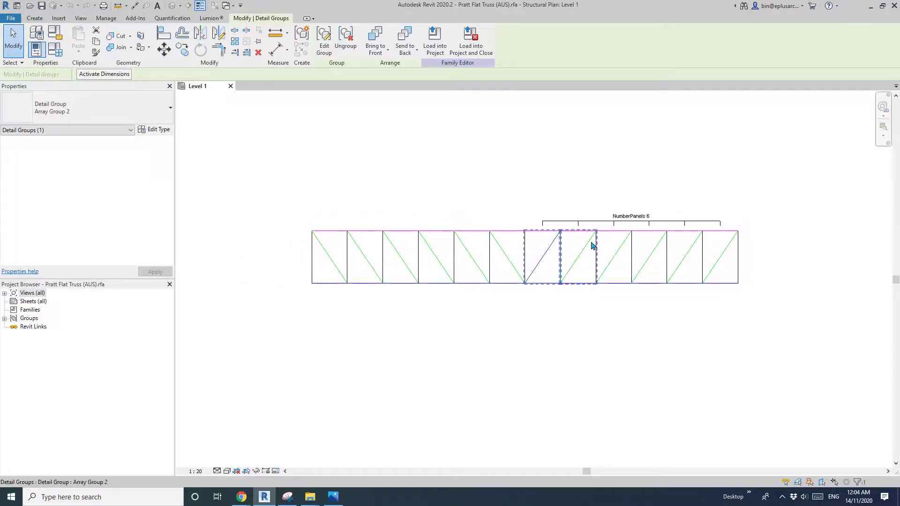
pyautogui.scroll(1, 554, 260)
pyautogui.scroll(-2, 532, 267)
pyautogui.press('Escape')
# Close the Pratt family and create a new family from Metric Structural Trusses.rft.
pyautogui.click(231, 86)
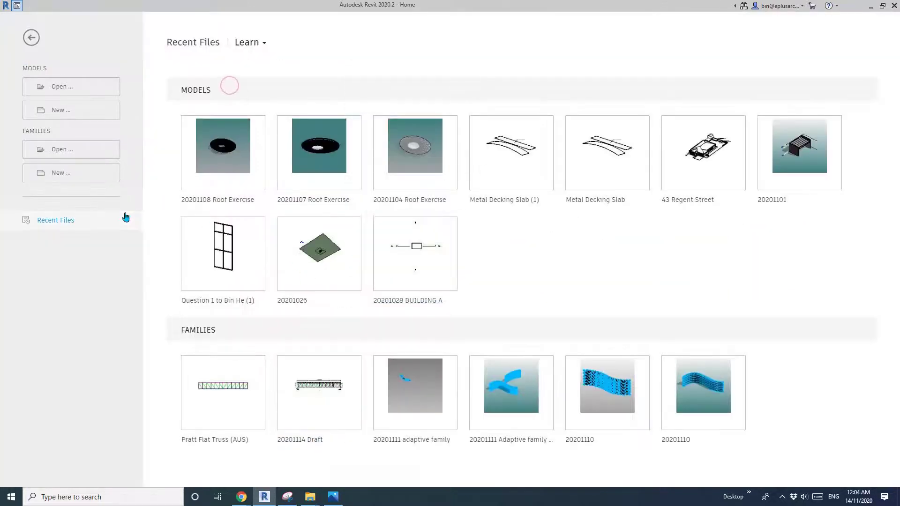
pyautogui.click(62, 179)
pyautogui.moveTo(418, 236); pyautogui.dragTo(412, 302)
pyautogui.scroll(4, 241, 282)
pyautogui.scroll(-1, 248, 284)
pyautogui.scroll(-1, 253, 288)
pyautogui.scroll(-1, 260, 283)
pyautogui.click(246, 269)
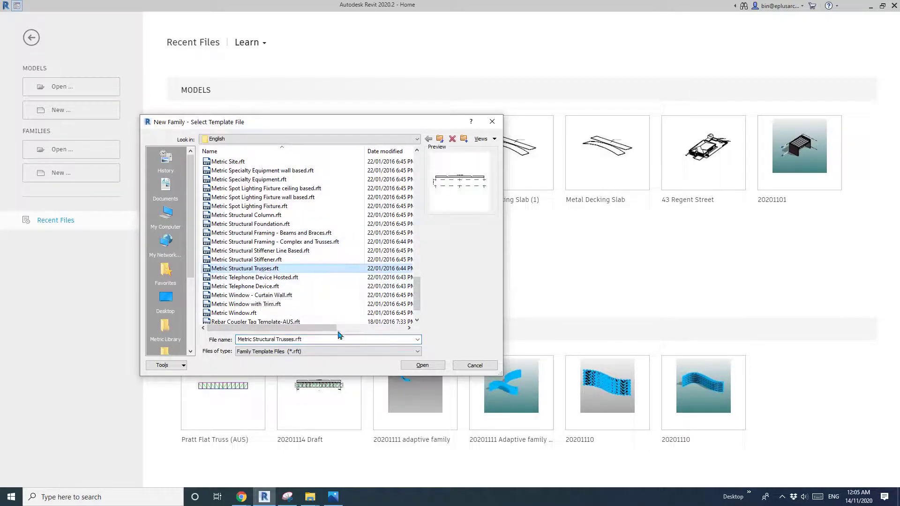
pyautogui.click(425, 366)
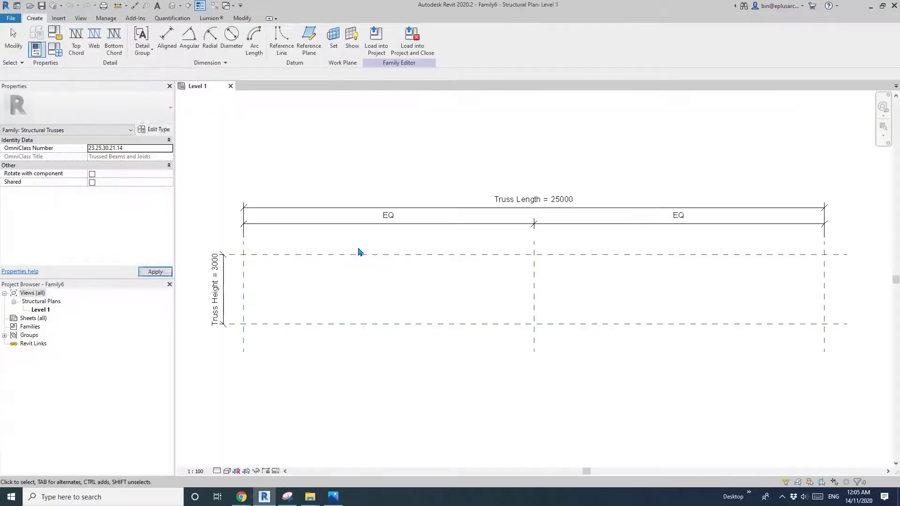
pyautogui.scroll(-2, 409, 288)
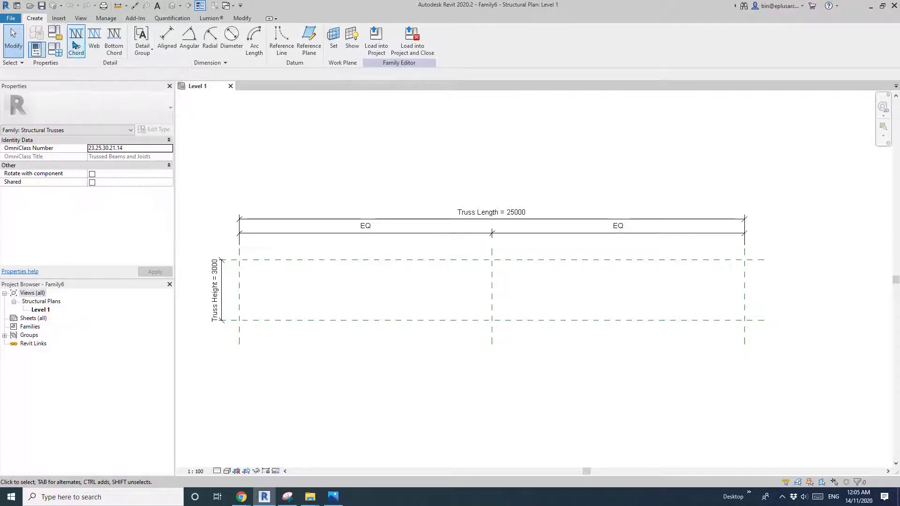
# Draw the top and bottom chords along the reference planes across the 25000 length.
pyautogui.click(75, 46)
pyautogui.click(239, 261)
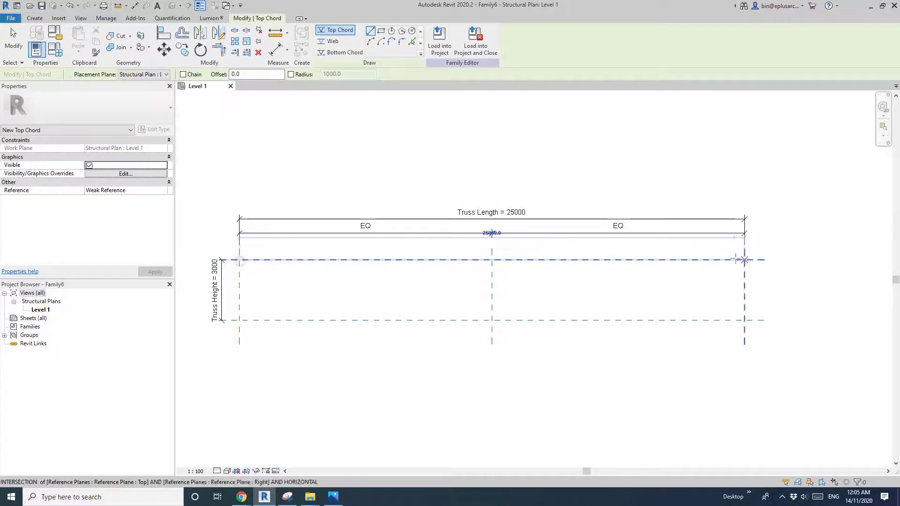
pyautogui.click(745, 260)
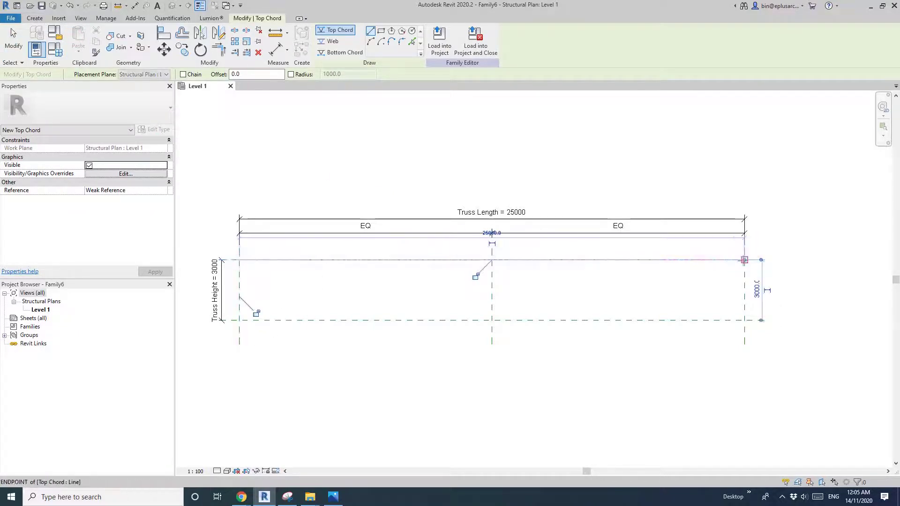
pyautogui.click(339, 52)
pyautogui.click(239, 320)
pyautogui.click(745, 320)
pyautogui.click(330, 41)
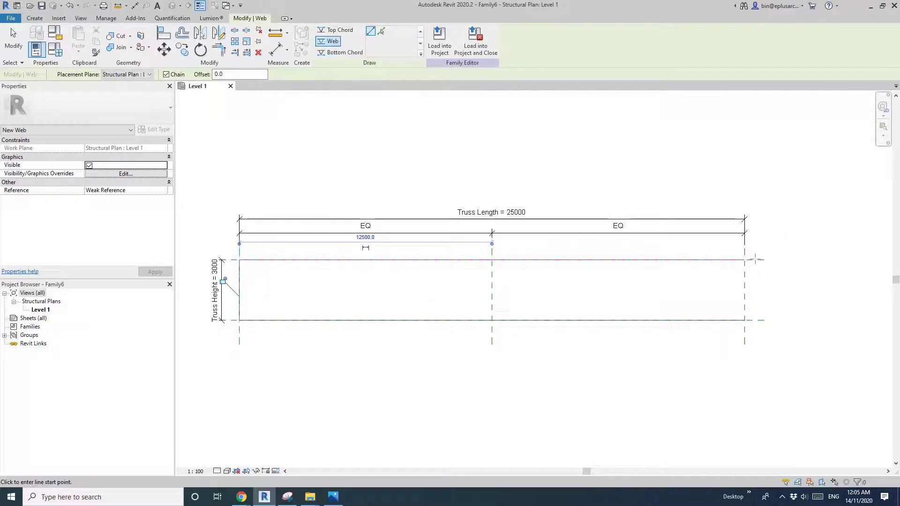
pyautogui.press('Escape')
pyautogui.press('Escape')
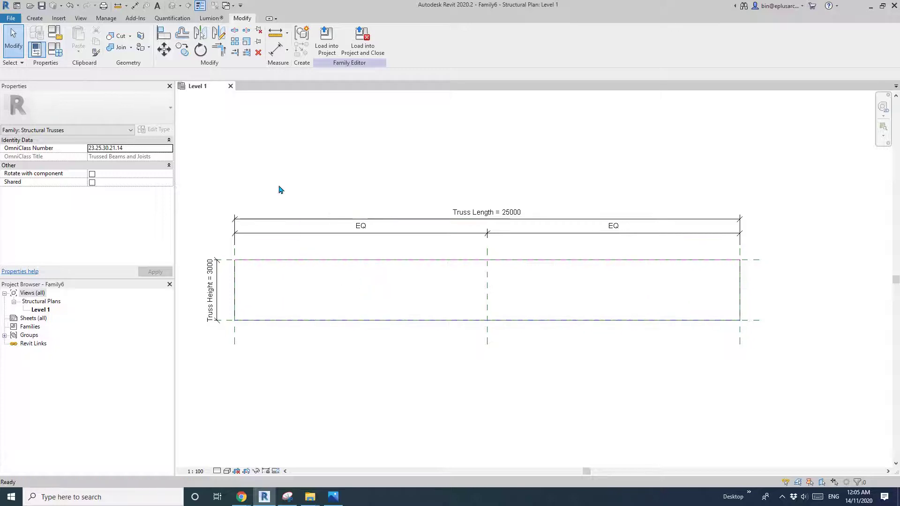
# Create a new project from a different project template.
pyautogui.click(11, 17)
pyautogui.moveTo(32, 53)
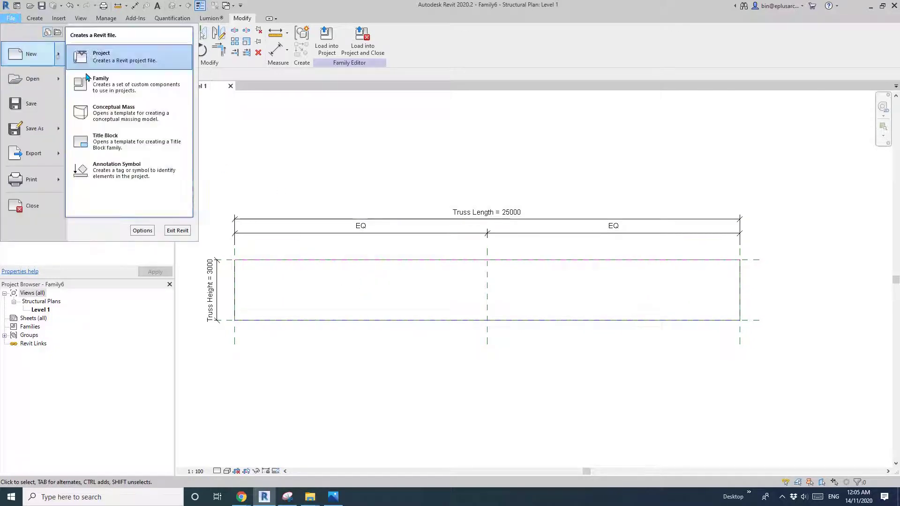
pyautogui.click(105, 56)
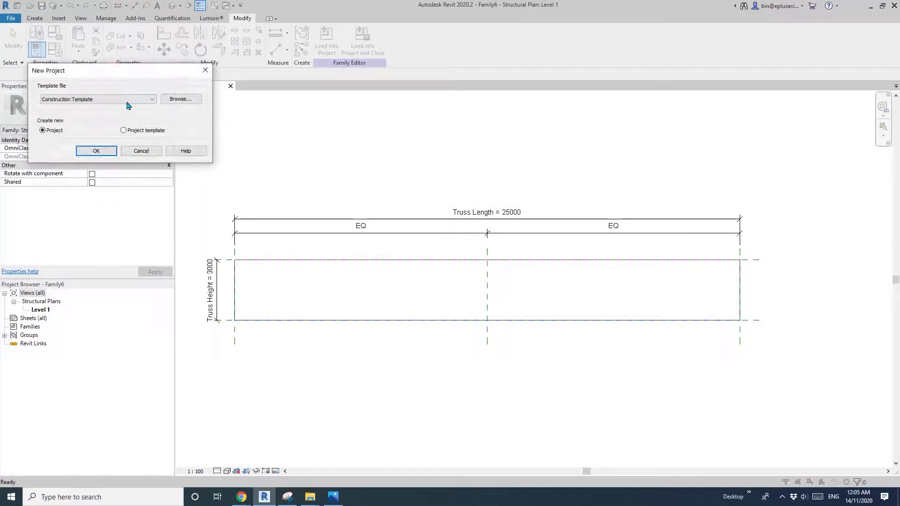
pyautogui.click(127, 105)
pyautogui.click(99, 121)
pyautogui.click(96, 151)
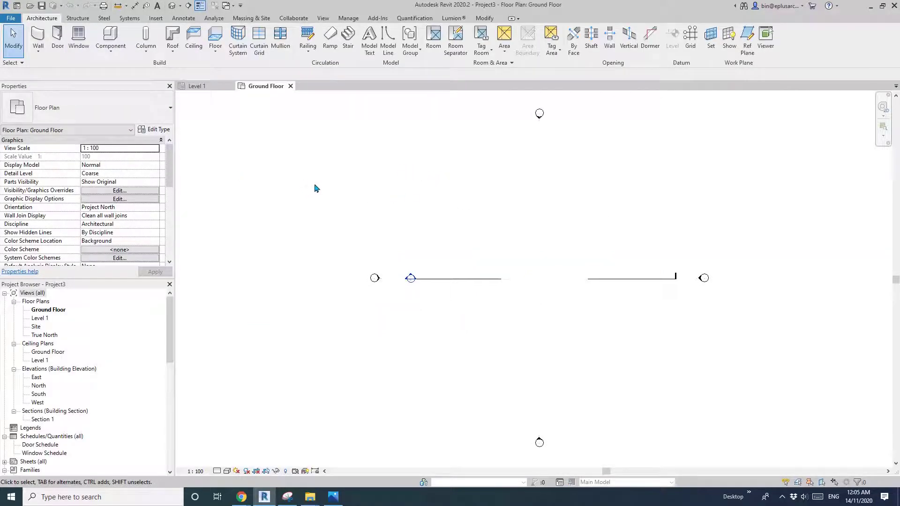
# Tile the family's Level 1 view beside the project's Ground Floor plan.
pyautogui.press('w')
pyautogui.press('t')
pyautogui.moveTo(498, 263); pyautogui.dragTo(400, 251, button='middle')
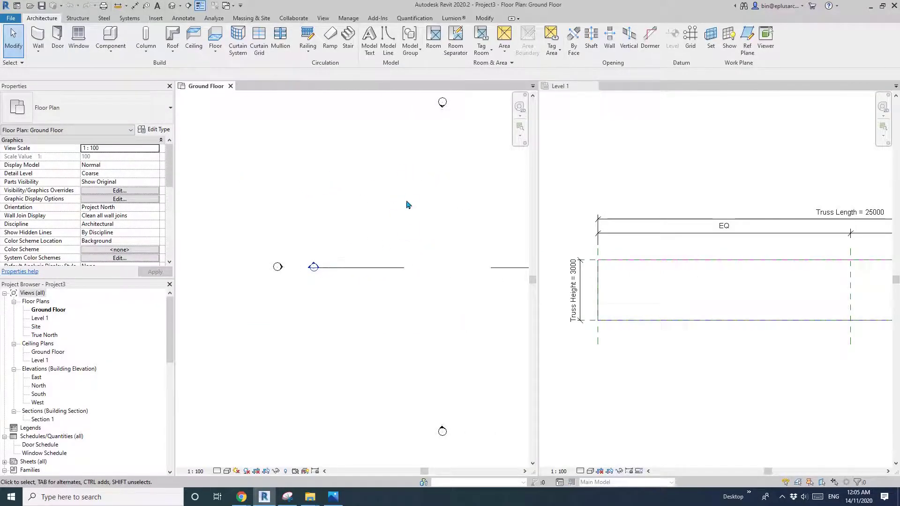
pyautogui.press('t')
pyautogui.press('w')
pyautogui.click(257, 85)
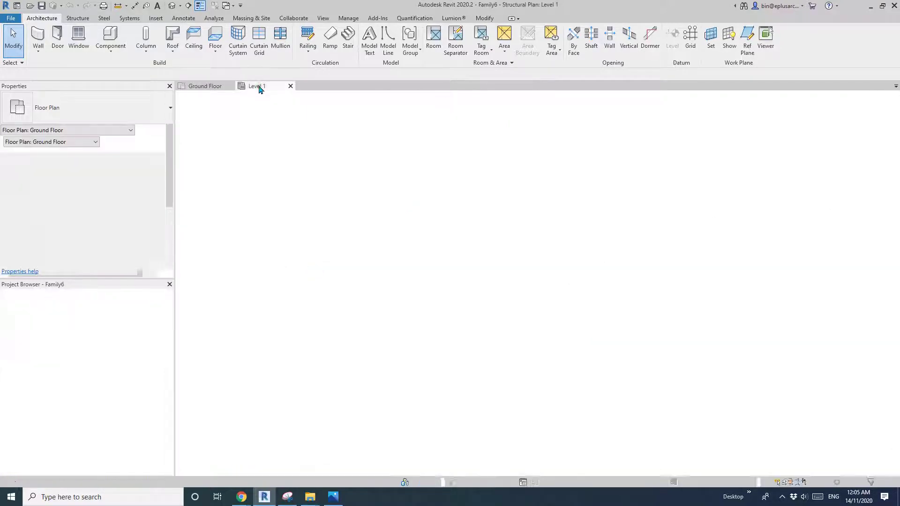
pyautogui.press('w')
pyautogui.press('t')
pyautogui.scroll(-2, 763, 267)
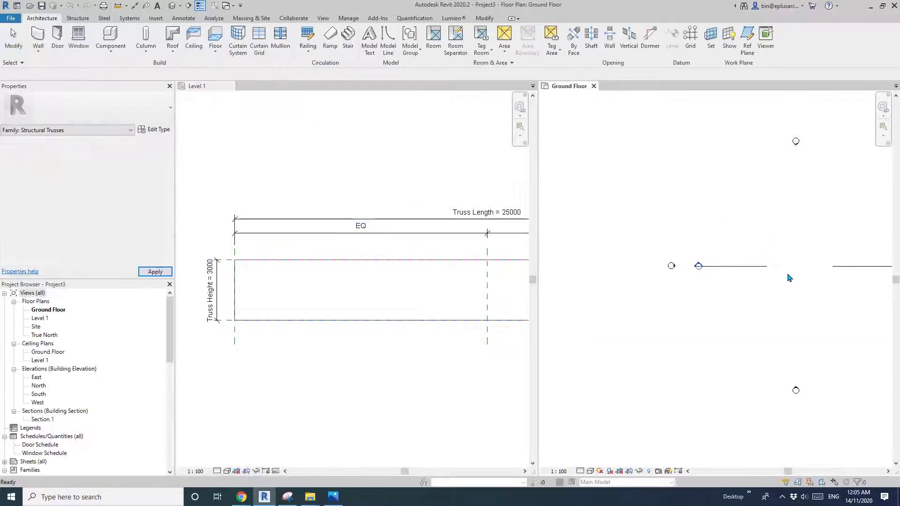
pyautogui.moveTo(788, 277); pyautogui.dragTo(688, 258, button='middle')
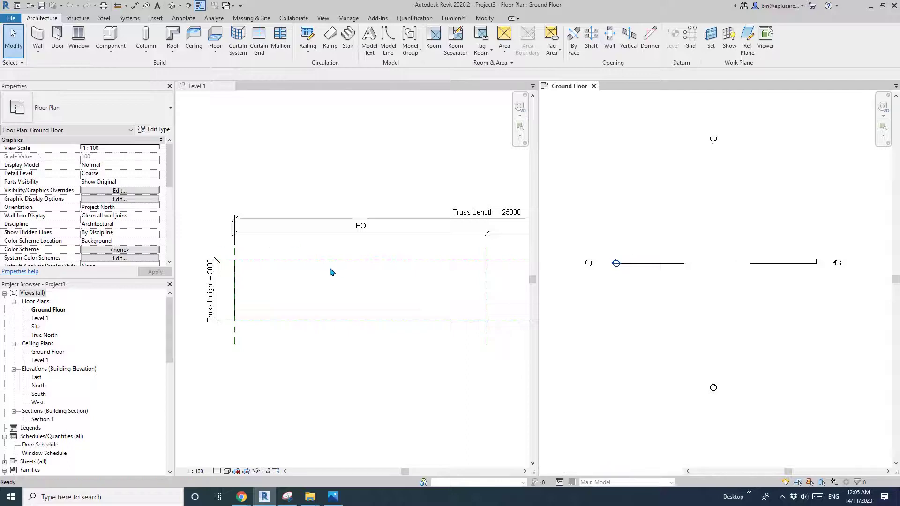
pyautogui.scroll(-1, 312, 255)
pyautogui.scroll(-1, 433, 276)
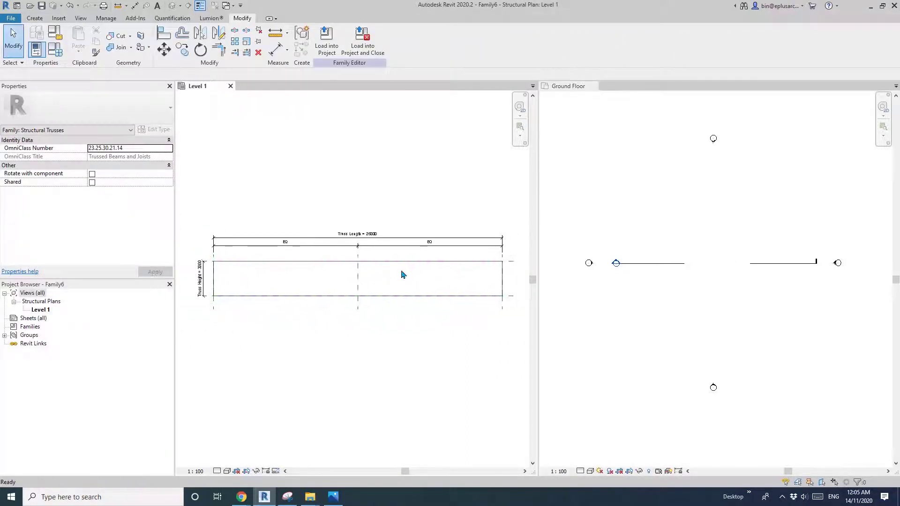
# Load the truss family, place it in the Ground Floor plan, and select it in 3D.
pyautogui.click(326, 43)
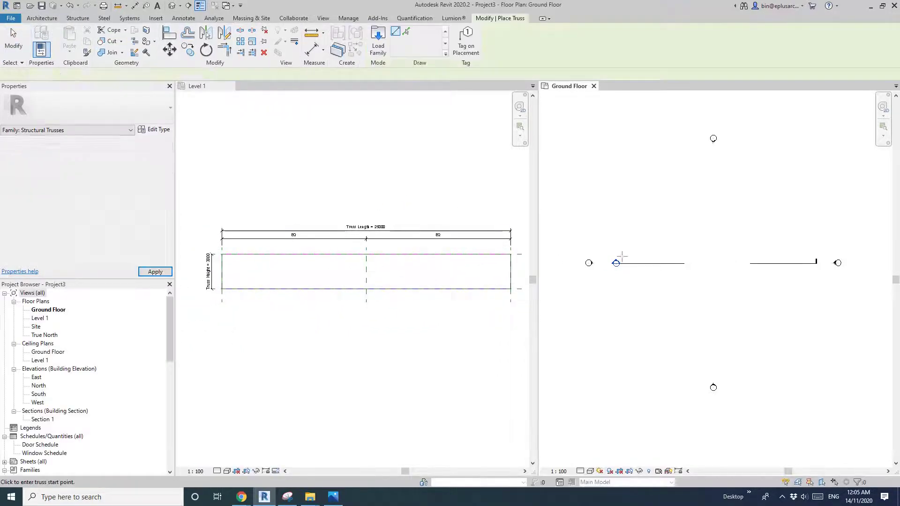
pyautogui.click(776, 232)
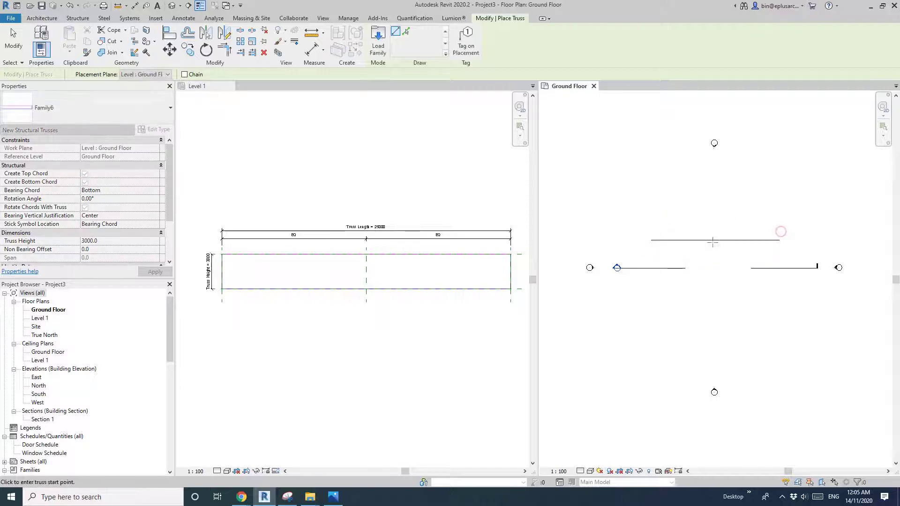
pyautogui.press('Escape')
pyautogui.press('Escape')
pyautogui.click(176, 6)
pyautogui.scroll(3, 764, 277)
pyautogui.click(764, 282)
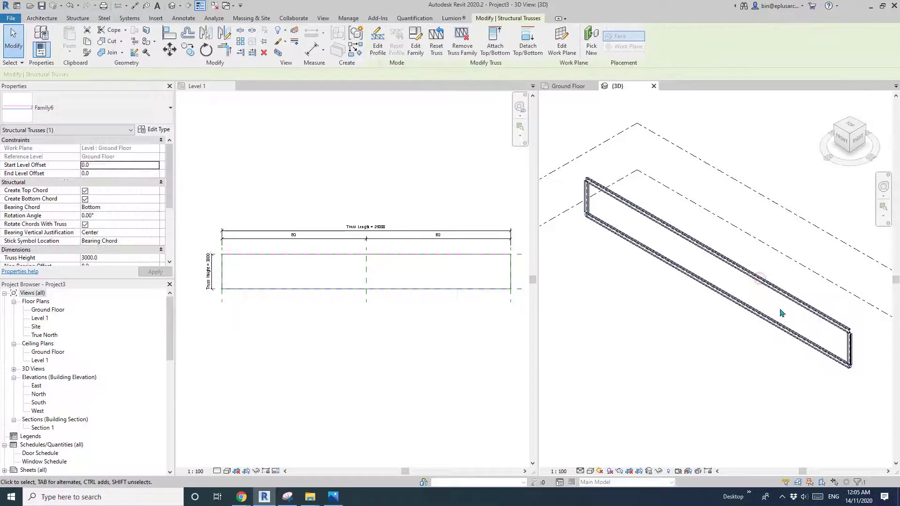
pyautogui.click(351, 314)
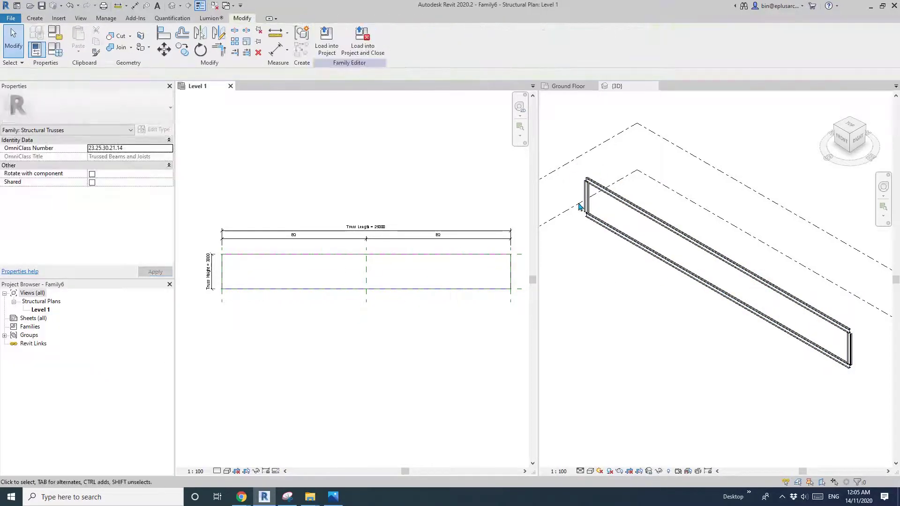
pyautogui.scroll(2, 366, 305)
pyautogui.scroll(-2, 360, 305)
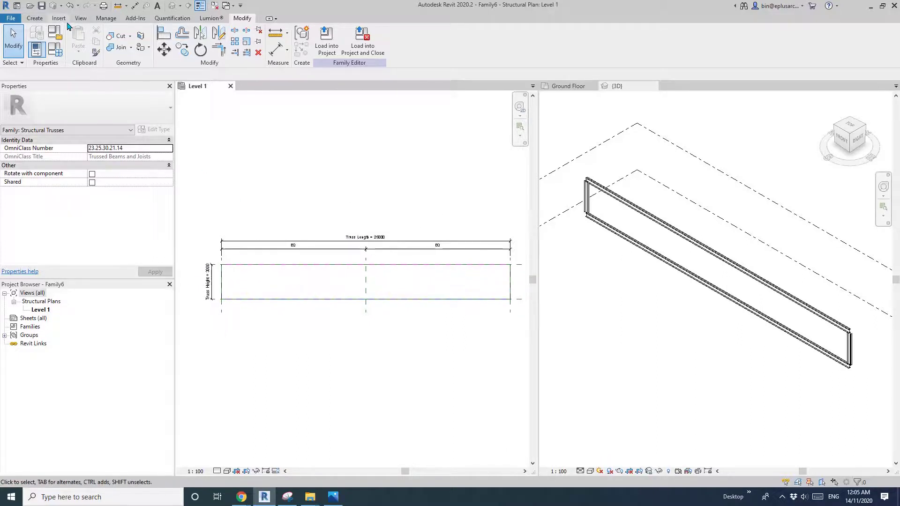
# Draw a diagonal web and a vertical web between the chords near the left end.
pyautogui.click(34, 18)
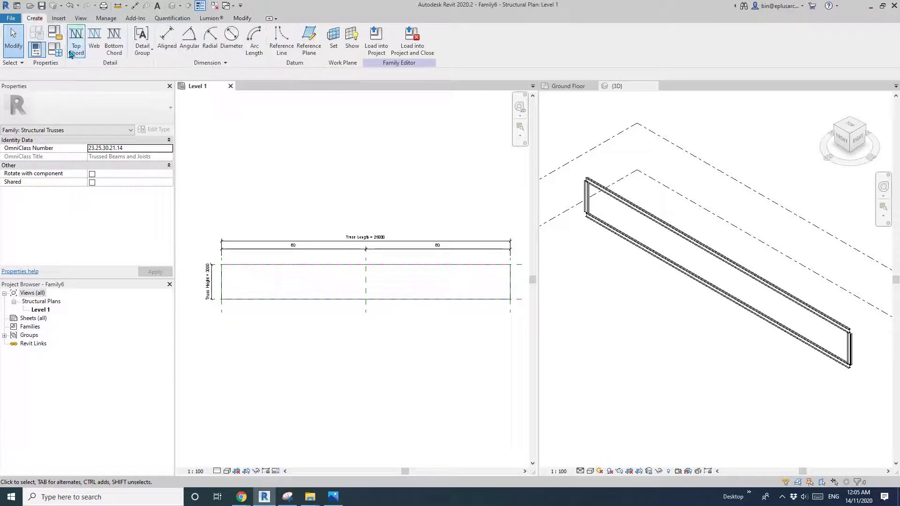
pyautogui.click(113, 39)
pyautogui.scroll(2, 291, 208)
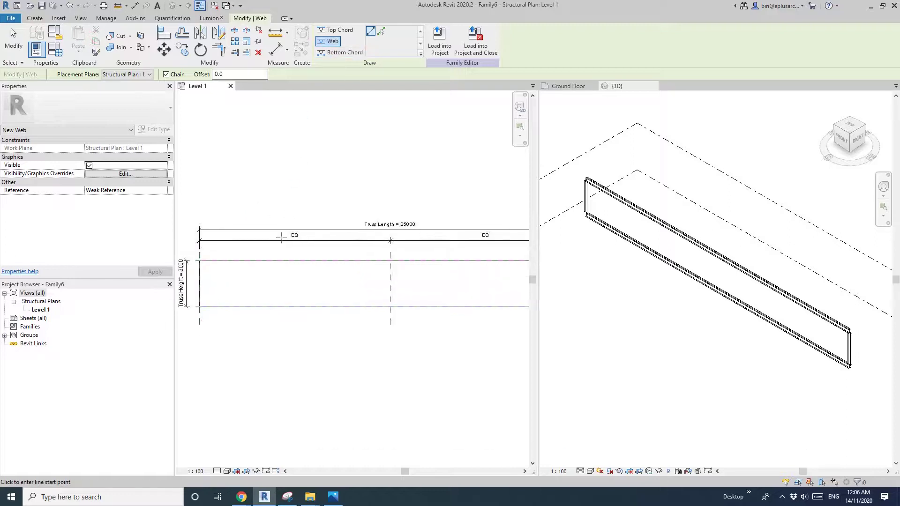
pyautogui.click(239, 251)
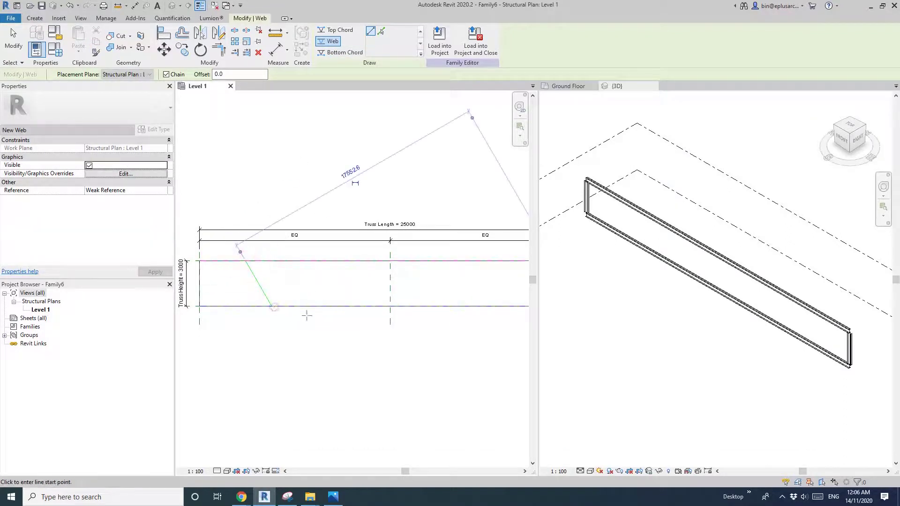
pyautogui.click(271, 307)
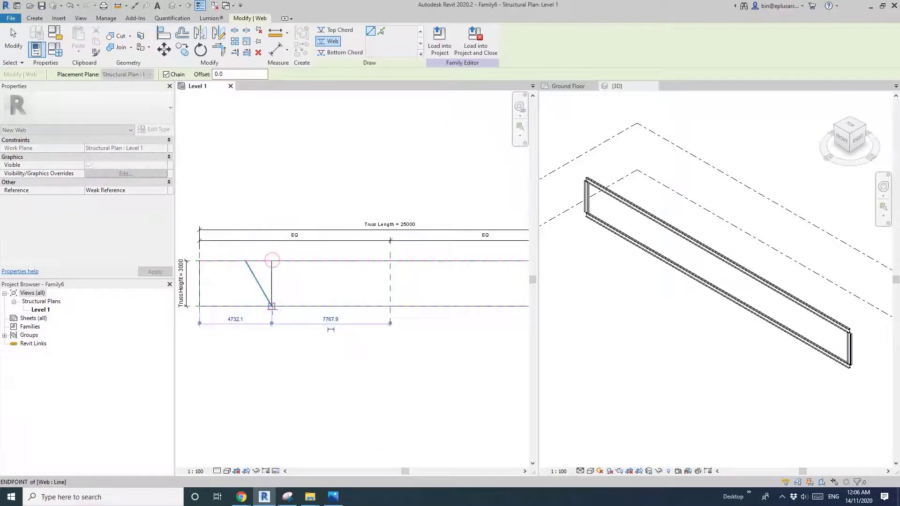
pyautogui.click(294, 261)
pyautogui.press('Escape')
pyautogui.press('Escape')
pyautogui.scroll(2, 338, 298)
# Reload the truss family into the project, overwriting the existing version.
pyautogui.click(327, 39)
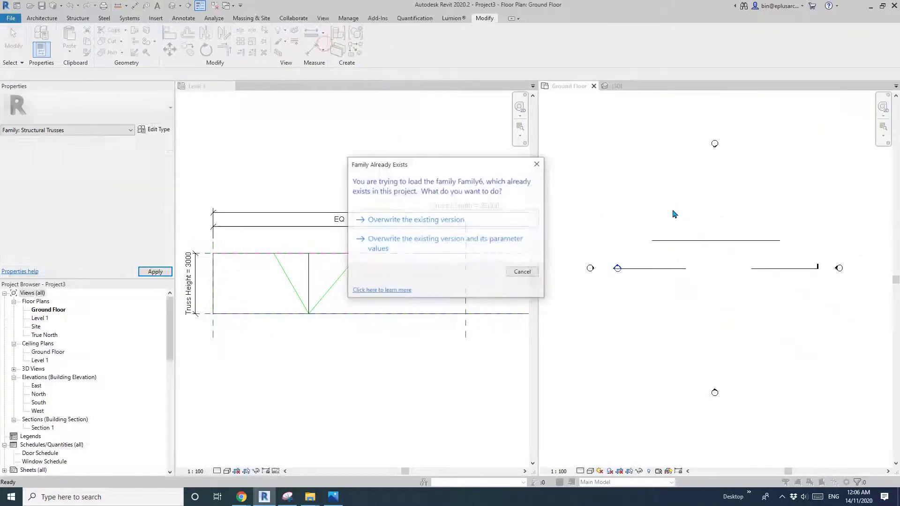
pyautogui.click(434, 219)
pyautogui.press('Escape')
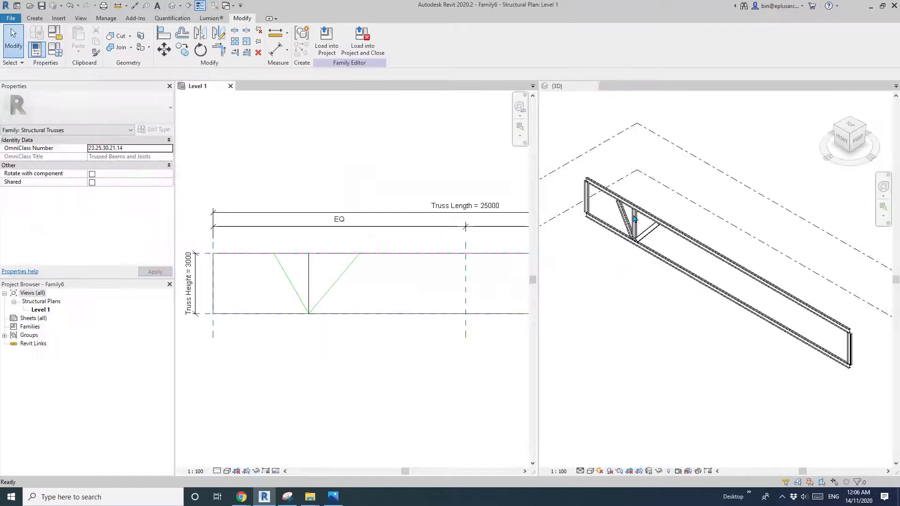
pyautogui.scroll(2, 320, 278)
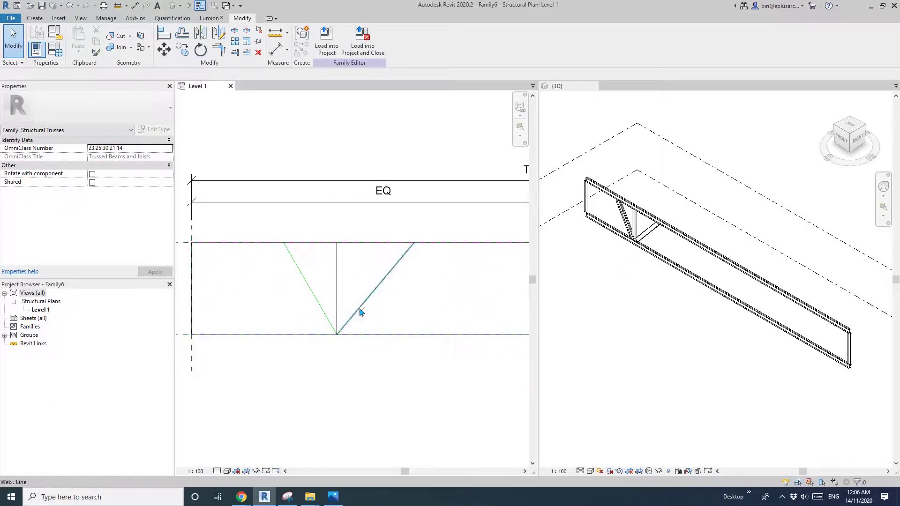
# Place an aligned dimension from the left diagonal web to the vertical web.
pyautogui.click(651, 260)
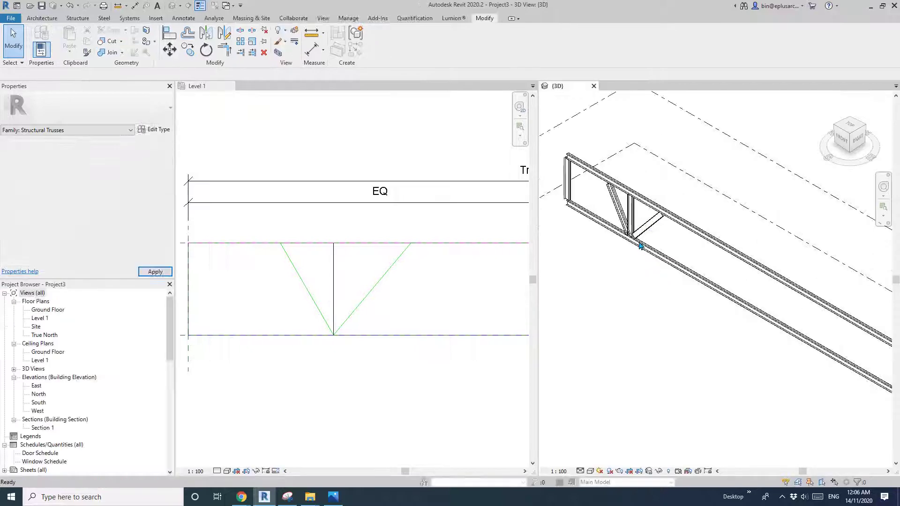
pyautogui.click(356, 293)
pyautogui.press('d')
pyautogui.press('i')
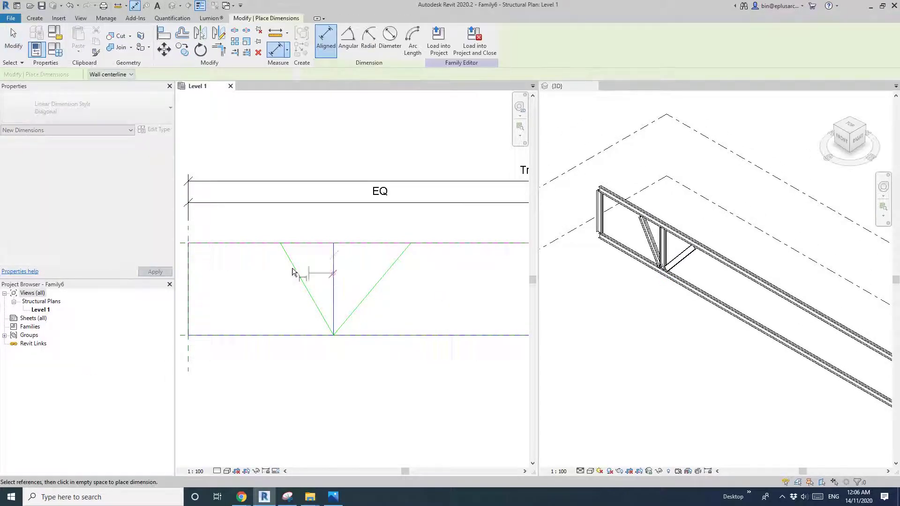
pyautogui.click(293, 272)
pyautogui.click(296, 221)
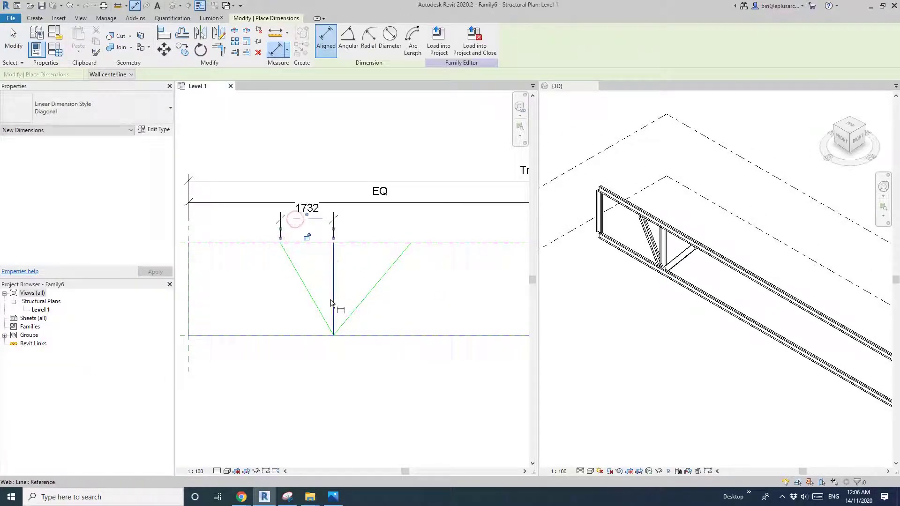
pyautogui.moveTo(280, 251); pyautogui.dragTo(277, 260, button='middle')
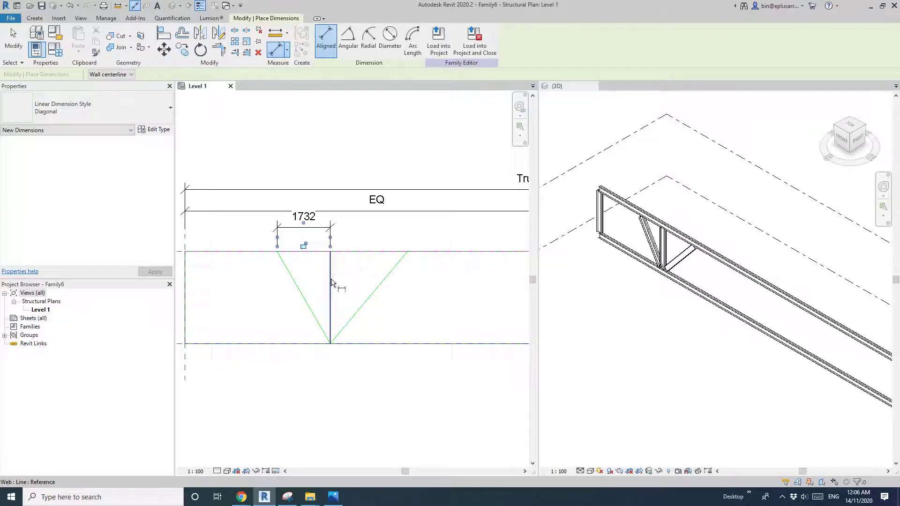
pyautogui.press('Escape')
# Dimension the vertical to the right diagonal and label both with new parameter HW.
pyautogui.click(410, 256)
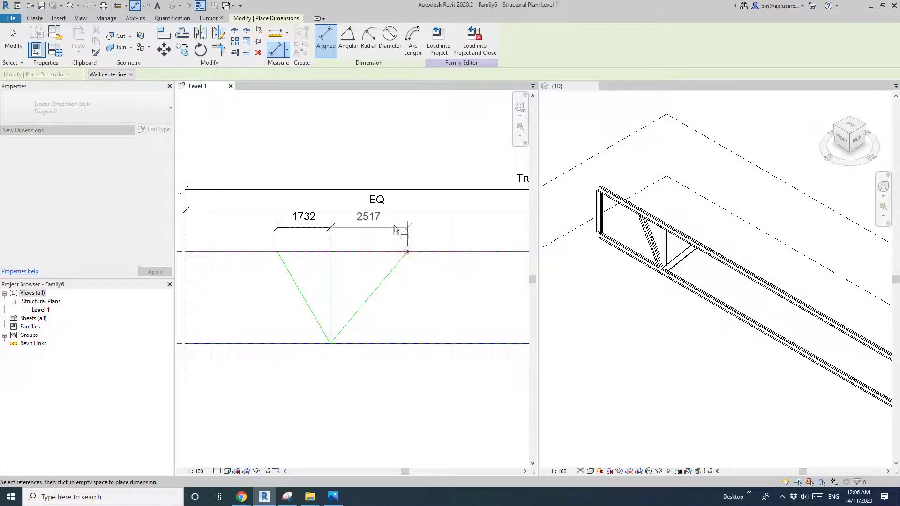
pyautogui.click(336, 237)
pyautogui.press('Escape')
pyautogui.click(416, 41)
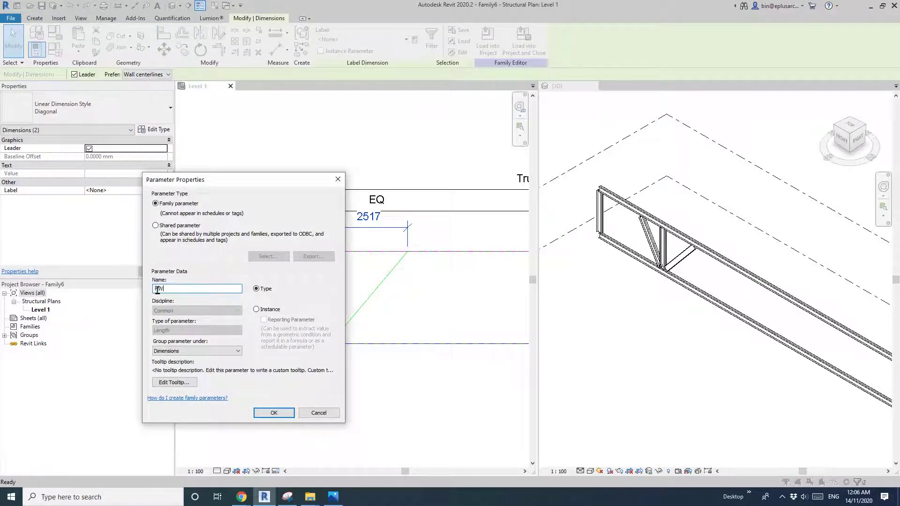
pyautogui.click(273, 412)
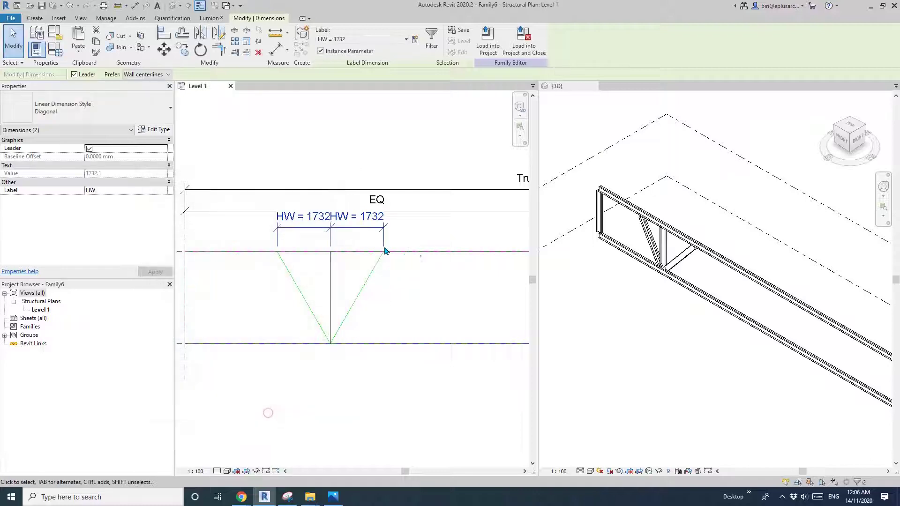
pyautogui.click(359, 273)
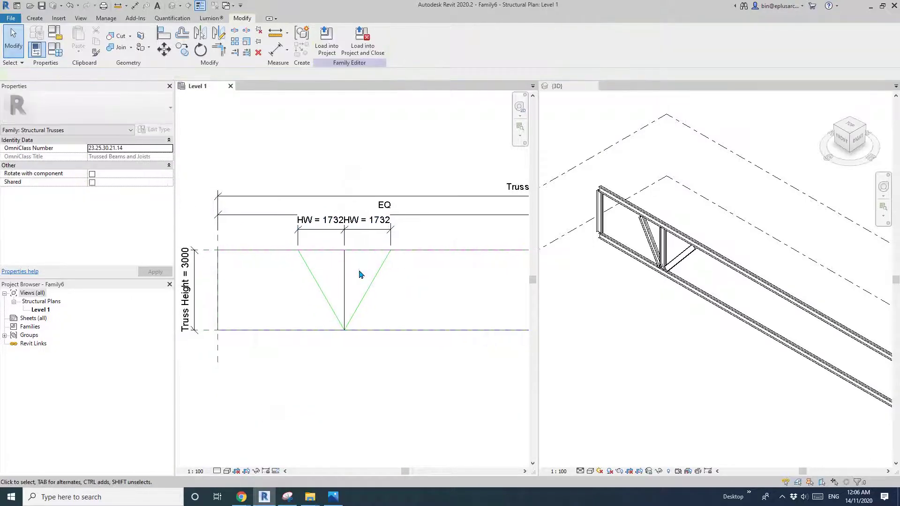
# Reload the updated truss family into the project, overwriting the existing version.
pyautogui.click(326, 47)
pyautogui.click(467, 223)
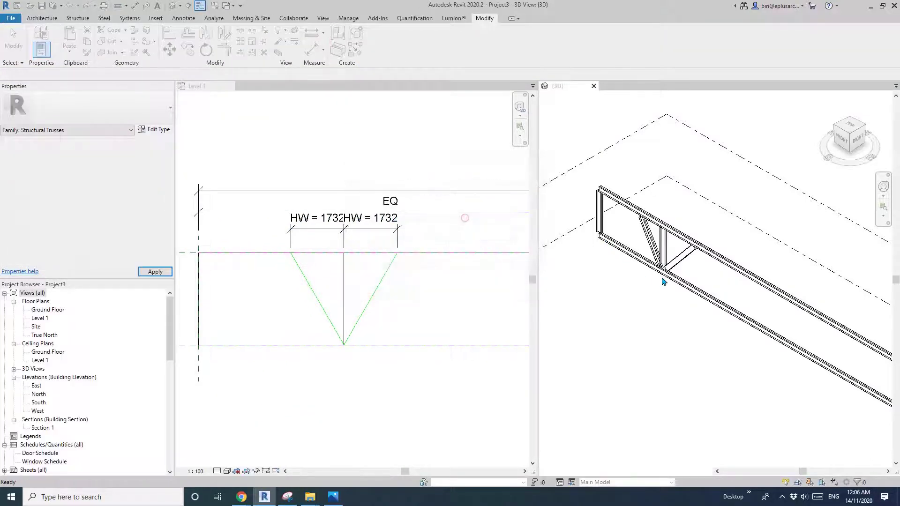
pyautogui.click(342, 297)
# Set the family's Truss Height to 2000 in Family Types.
pyautogui.moveTo(315, 293); pyautogui.dragTo(328, 296, button='middle')
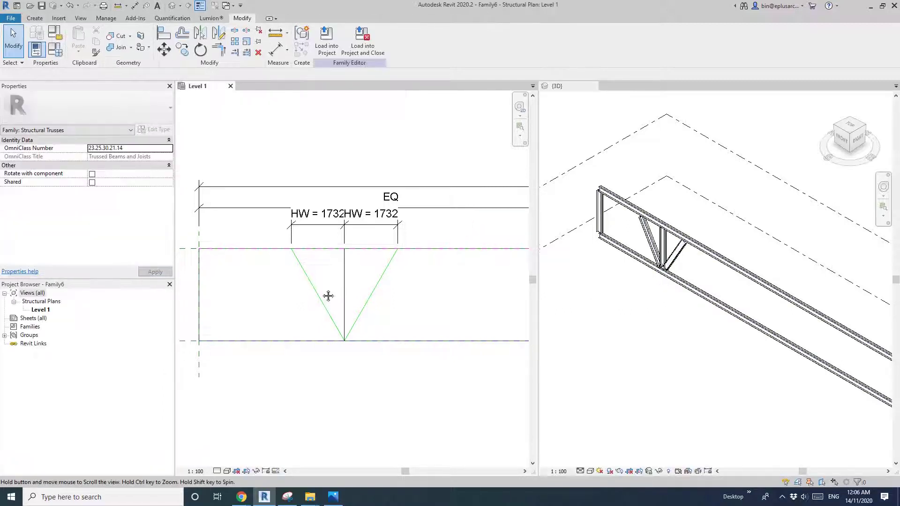
pyautogui.scroll(-2, 329, 296)
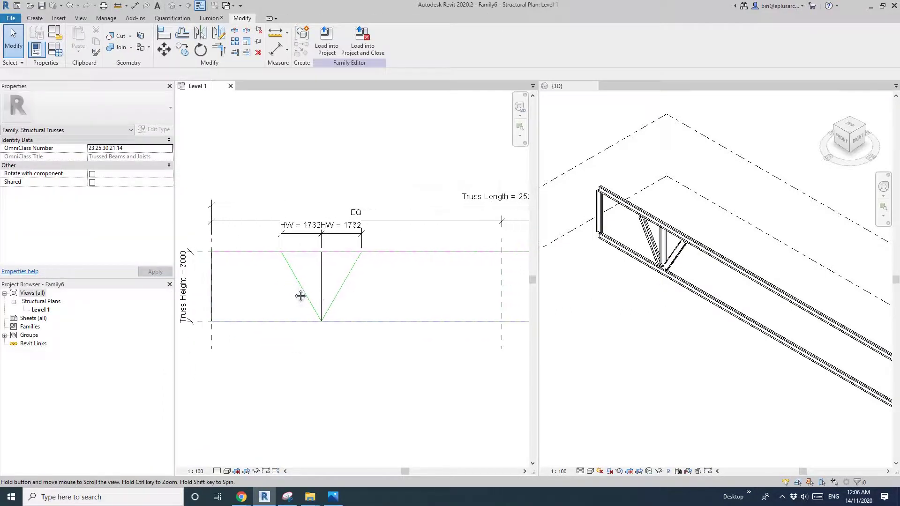
pyautogui.moveTo(306, 290); pyautogui.dragTo(400, 310, button='middle')
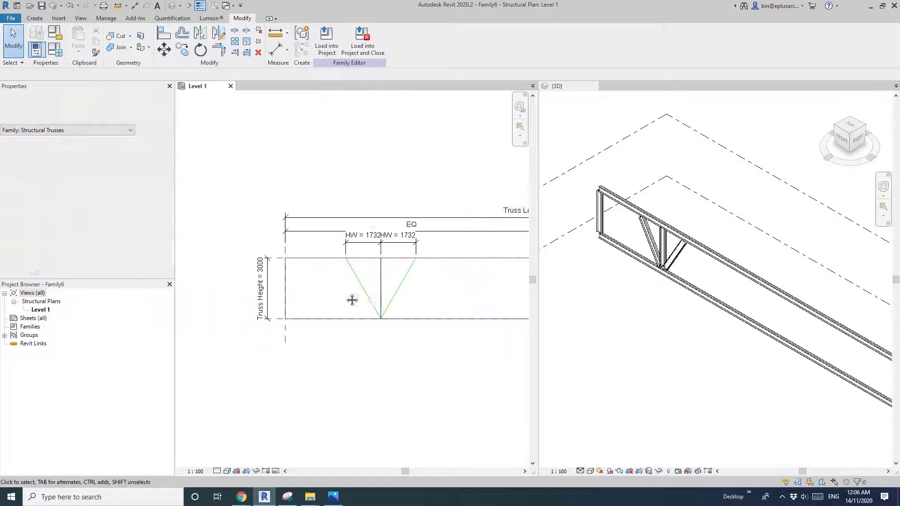
pyautogui.click(55, 49)
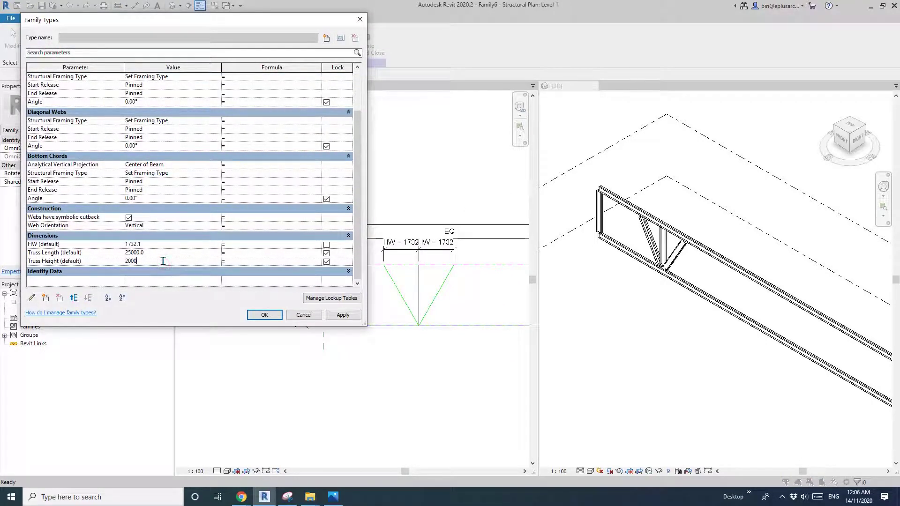
pyautogui.click(270, 316)
pyautogui.scroll(1, 409, 305)
pyautogui.moveTo(427, 281); pyautogui.dragTo(415, 288, button='middle')
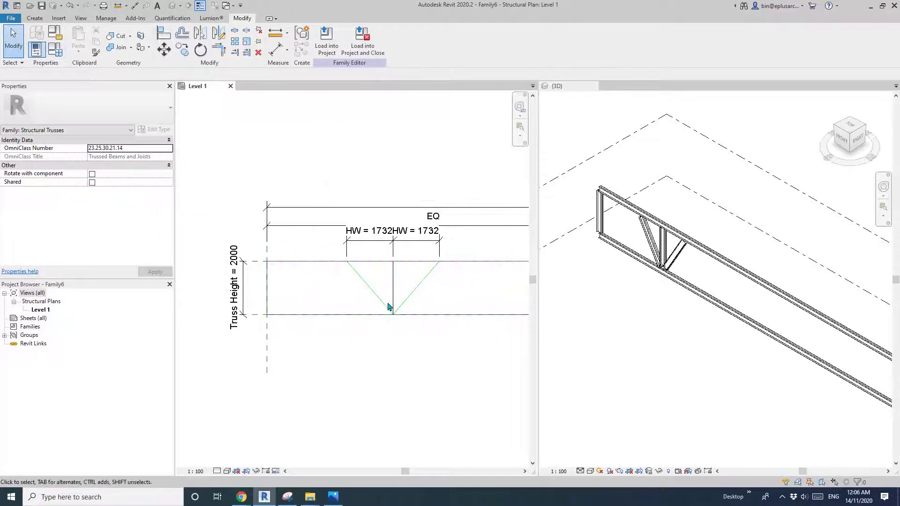
pyautogui.moveTo(395, 318); pyautogui.dragTo(358, 312, button='middle')
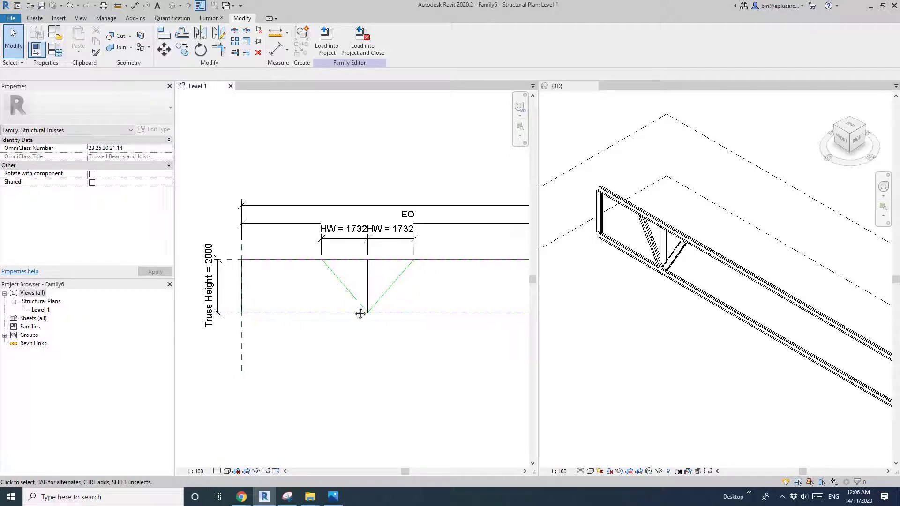
pyautogui.scroll(-1, 358, 311)
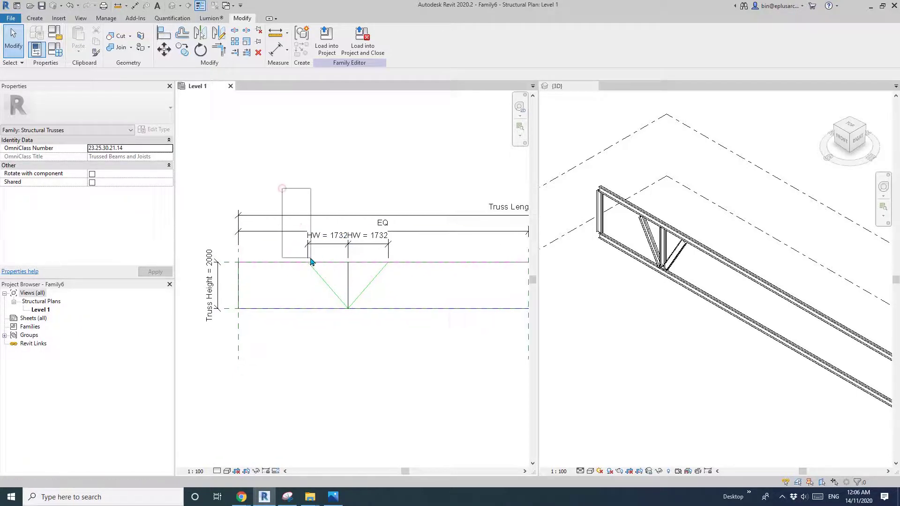
# Array the web members and dimensions with count 2, ending at the truss's far end.
pyautogui.moveTo(310, 260); pyautogui.dragTo(430, 370)
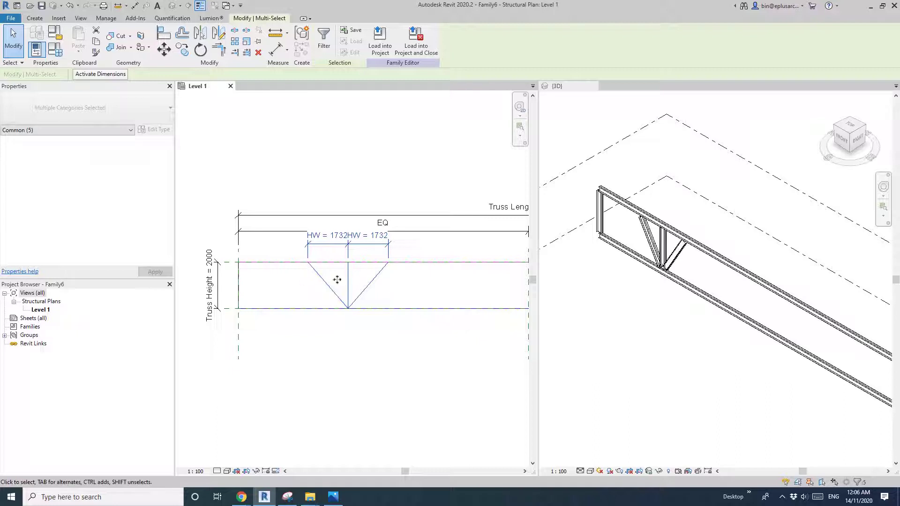
pyautogui.scroll(-2, 373, 247)
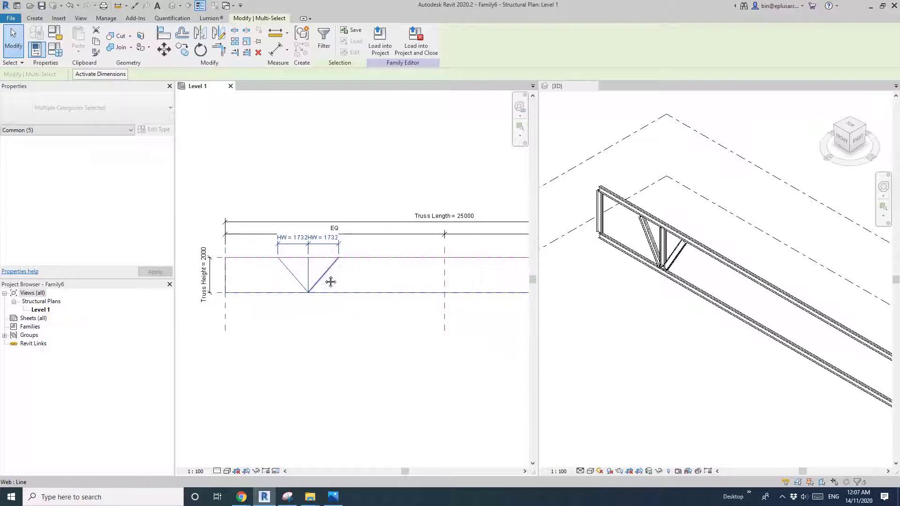
pyautogui.press('a')
pyautogui.press('r')
pyautogui.click(278, 281)
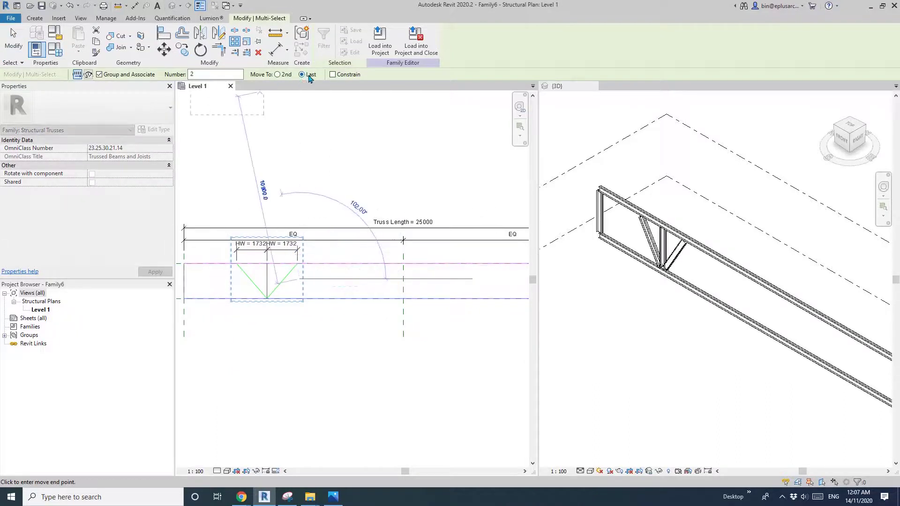
pyautogui.moveTo(447, 285); pyautogui.dragTo(305, 275, button='middle')
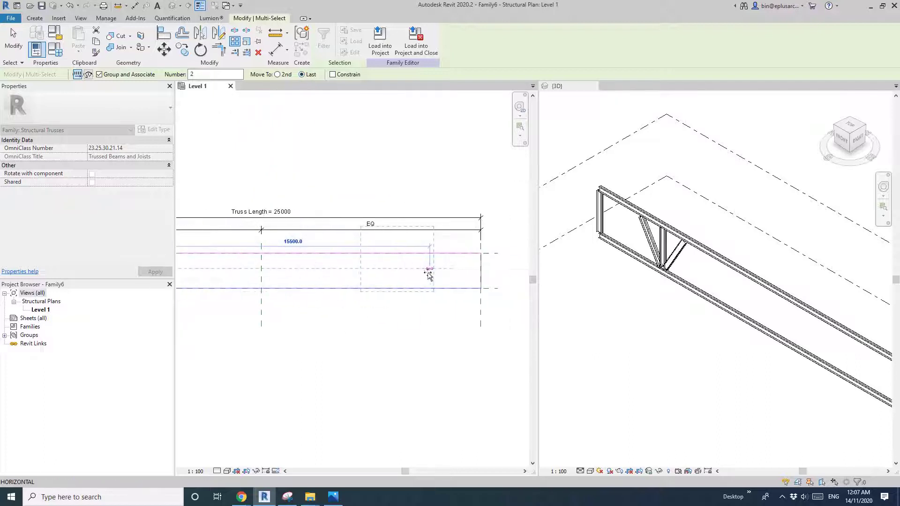
pyautogui.click(431, 274)
pyautogui.press('Return')
pyautogui.moveTo(311, 307); pyautogui.dragTo(394, 307, button='middle')
pyautogui.click(452, 349)
pyautogui.scroll(-2, 369, 329)
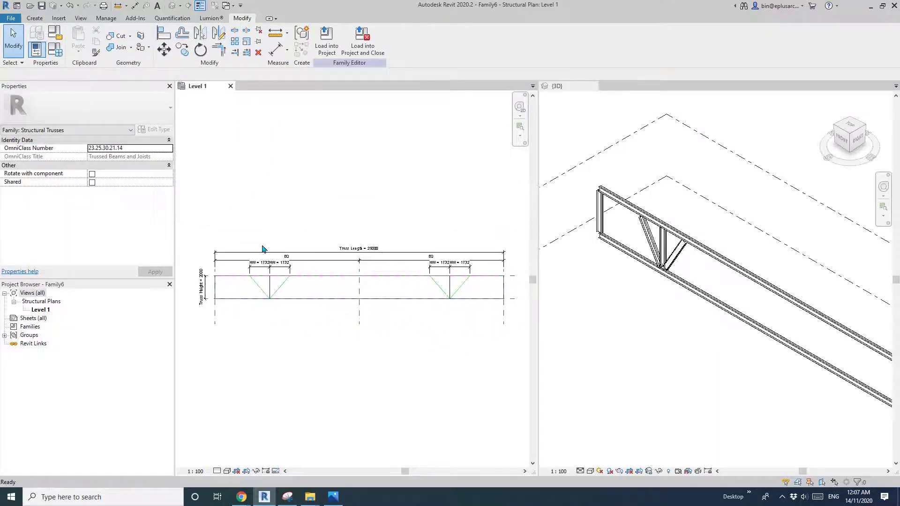
# Review the truss family's parameters in Family Types and close it.
pyautogui.click(61, 58)
pyautogui.scroll(-3, 165, 270)
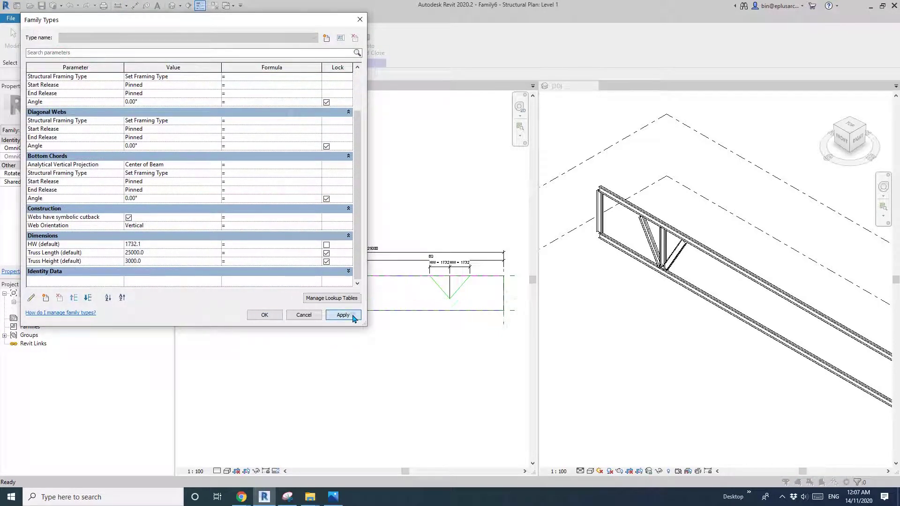
pyautogui.click(278, 315)
pyautogui.scroll(2, 254, 309)
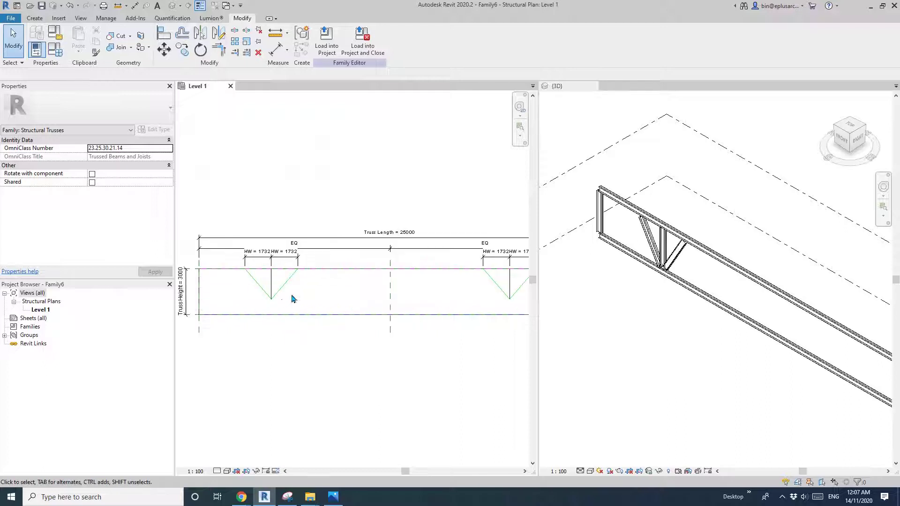
pyautogui.click(278, 316)
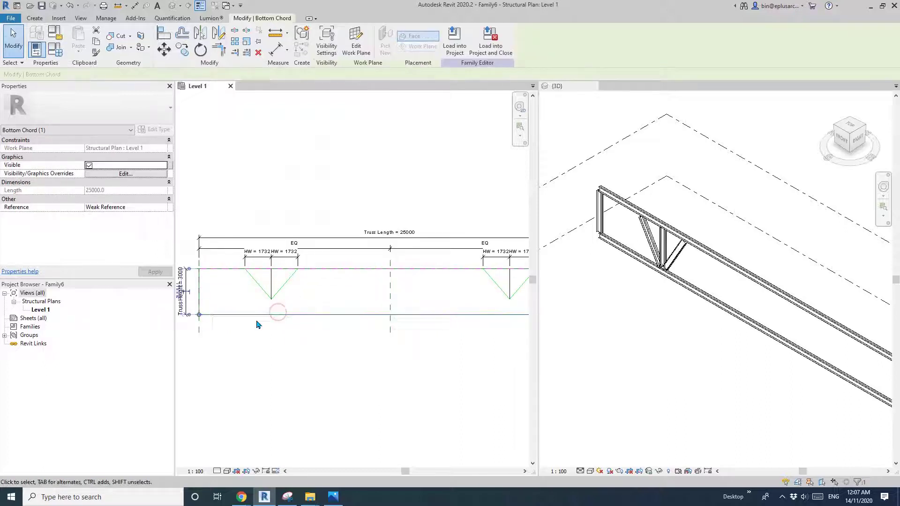
pyautogui.scroll(2, 351, 306)
pyautogui.scroll(1, 320, 286)
pyautogui.press('Escape')
# Edit the web group and label the vertical web's 2000 dimension with Truss Height.
pyautogui.click(319, 285)
pyautogui.moveTo(268, 271); pyautogui.dragTo(310, 281, button='middle')
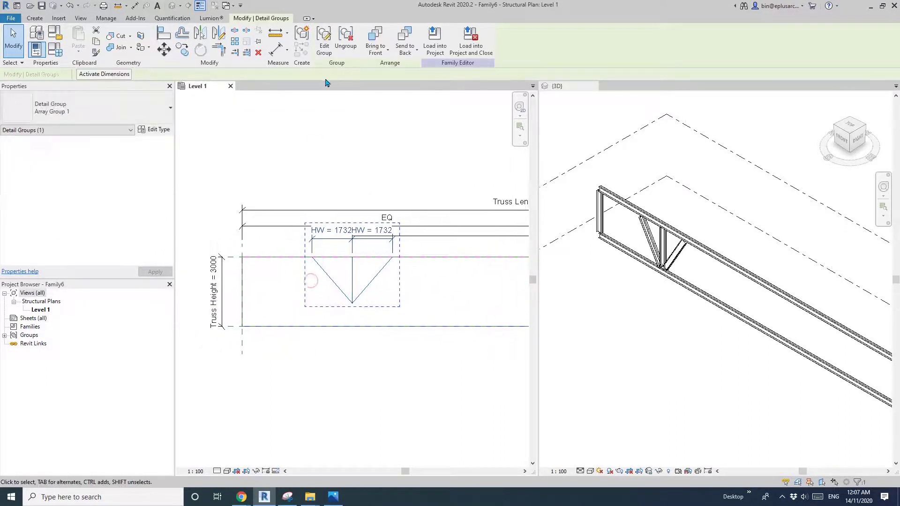
pyautogui.click(325, 47)
pyautogui.scroll(2, 366, 313)
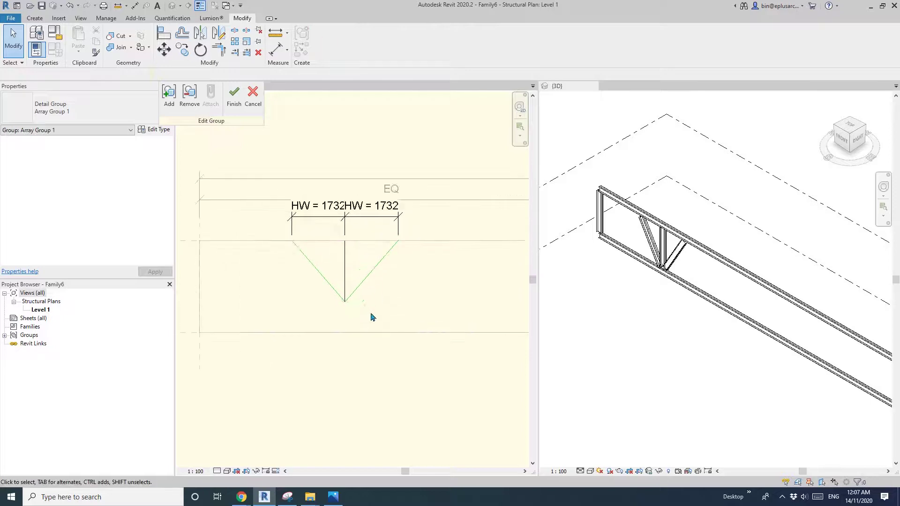
pyautogui.click(346, 292)
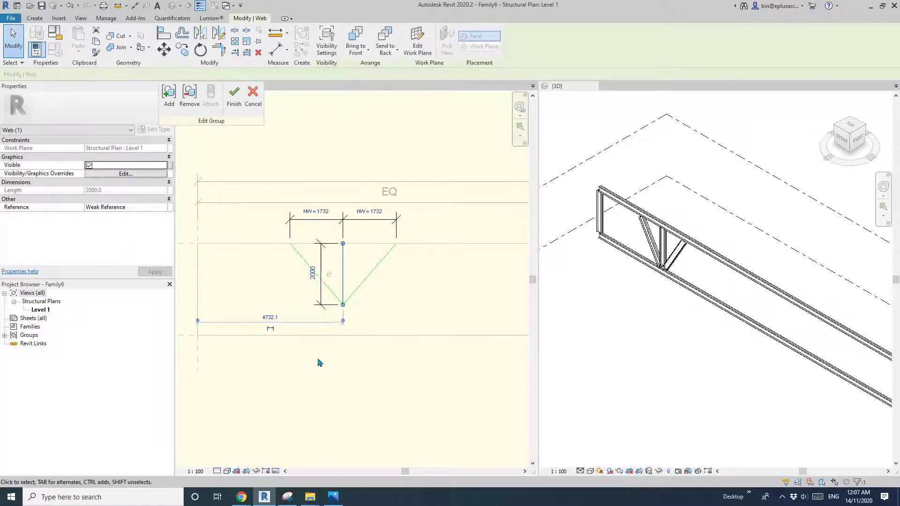
pyautogui.moveTo(320, 274); pyautogui.dragTo(434, 271)
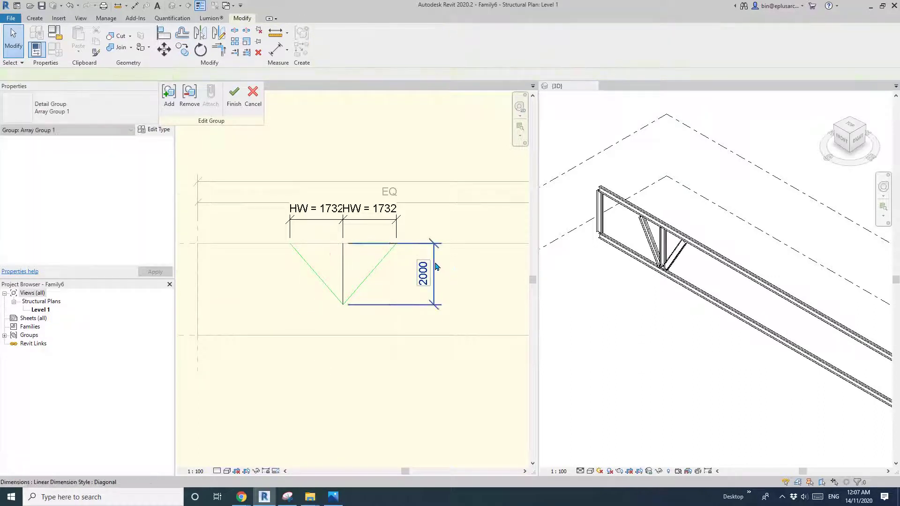
pyautogui.click(435, 266)
pyautogui.click(362, 39)
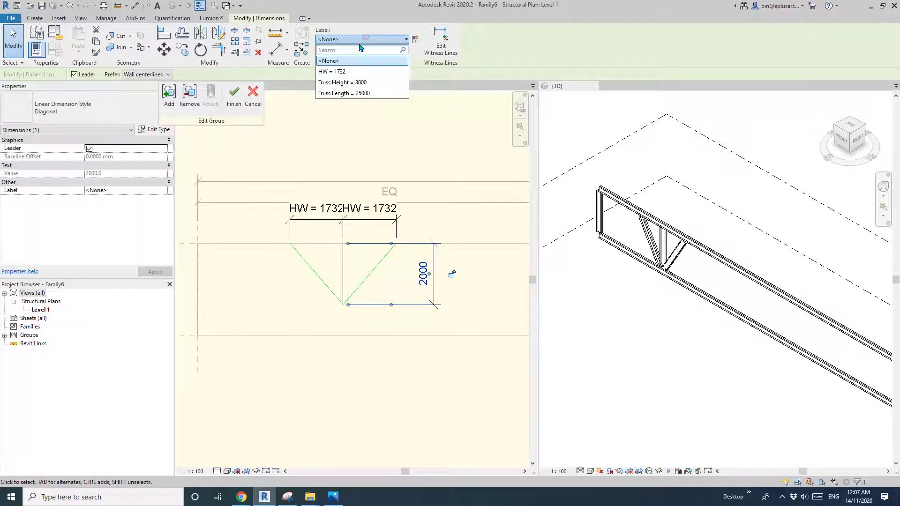
pyautogui.click(342, 82)
pyautogui.scroll(-2, 300, 246)
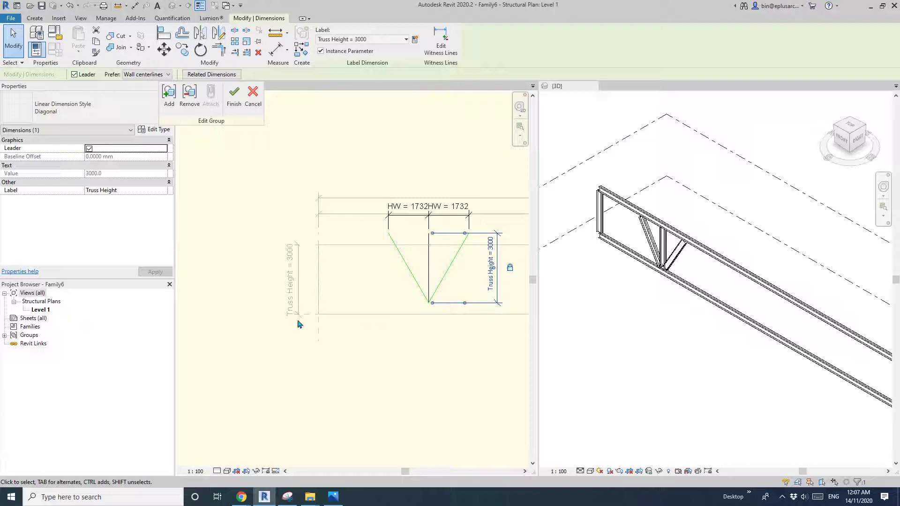
pyautogui.scroll(-1, 297, 309)
pyautogui.scroll(1, 403, 283)
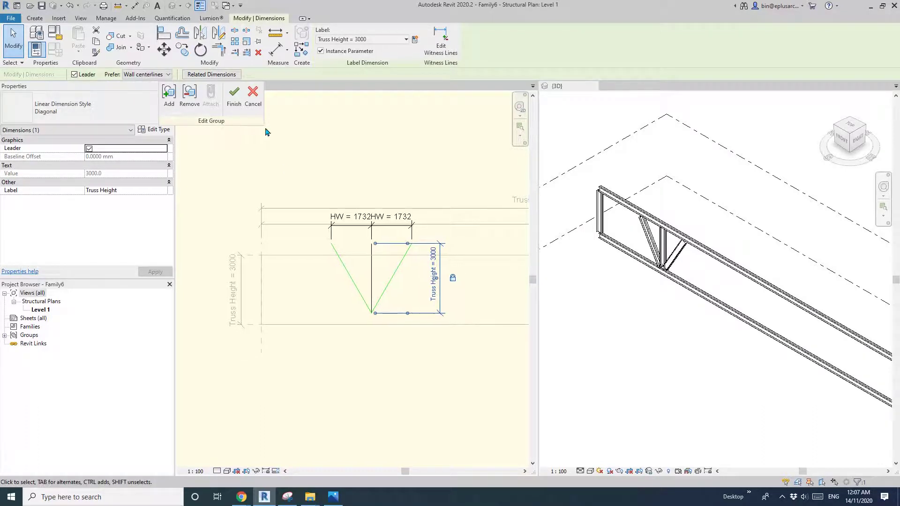
# Finish the group edit and start, then cancel, an aligned dimension from the bottom plane.
pyautogui.click(241, 104)
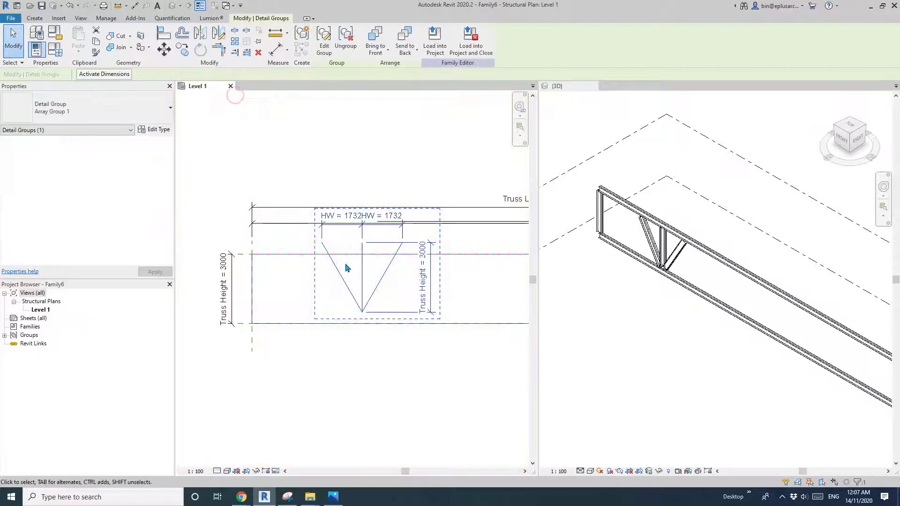
pyautogui.press('Escape')
pyautogui.scroll(2, 341, 326)
pyautogui.scroll(-1, 352, 317)
pyautogui.press('d')
pyautogui.press('i')
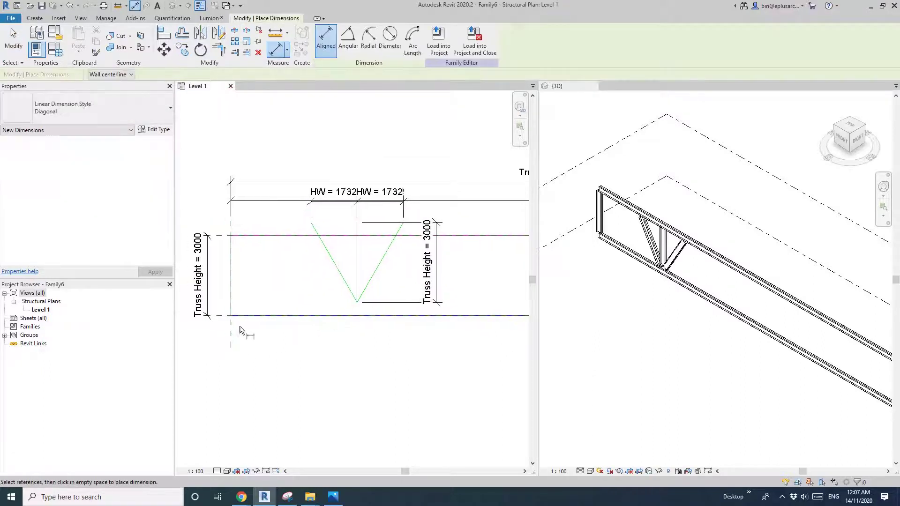
pyautogui.click(222, 322)
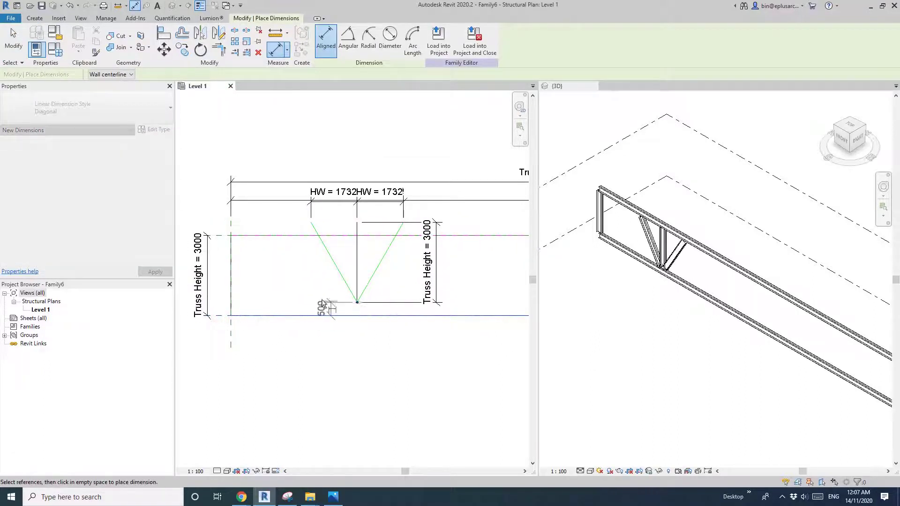
pyautogui.press('Escape')
# Move the left web group down onto the bottom plane and check its dimension.
pyautogui.click(355, 305)
pyautogui.press('m')
pyautogui.press('v')
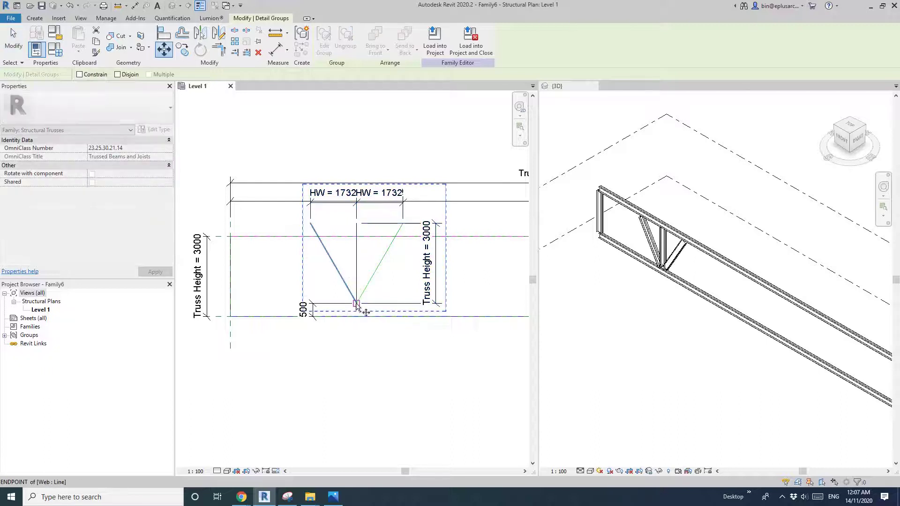
pyautogui.click(357, 304)
pyautogui.click(356, 317)
pyautogui.press('Escape')
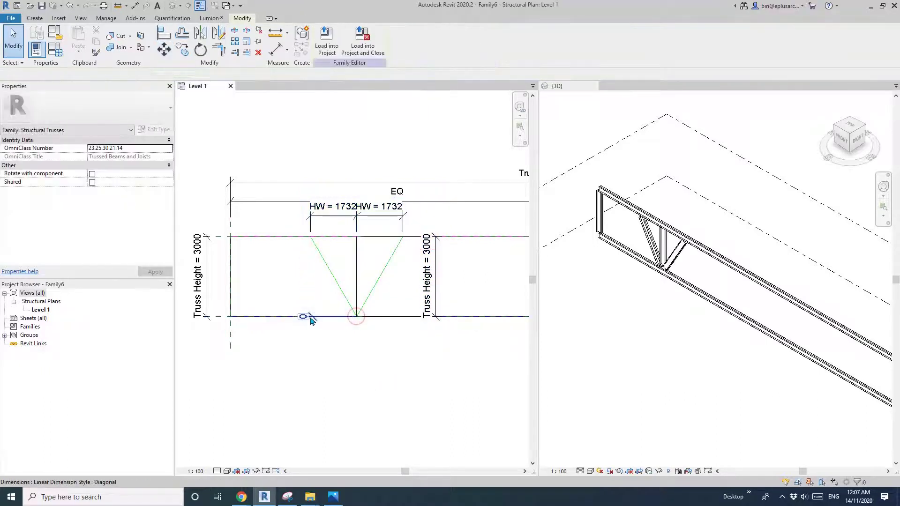
pyautogui.click(305, 317)
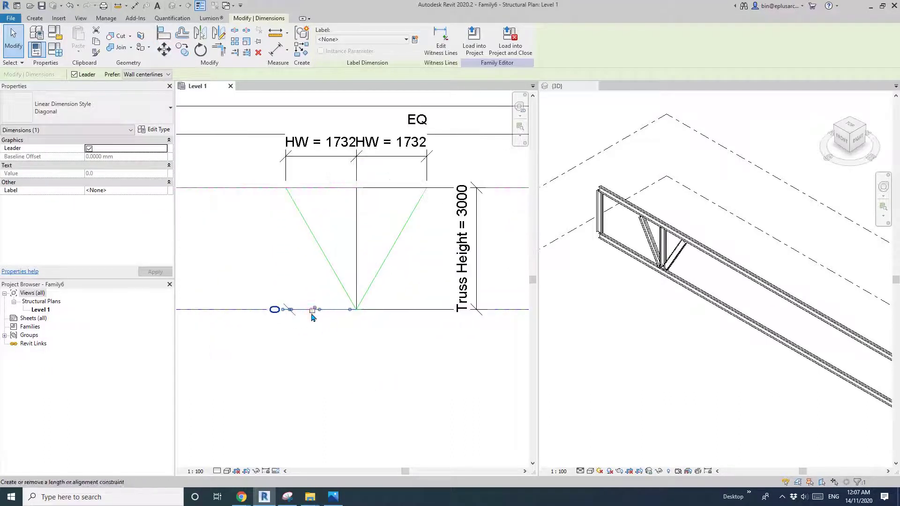
pyautogui.scroll(-4, 320, 331)
pyautogui.press('Escape')
pyautogui.scroll(2, 413, 324)
pyautogui.scroll(2, 422, 322)
# Move the right web group down onto the bottom plane and check its dimension.
pyautogui.press('d')
pyautogui.press('i')
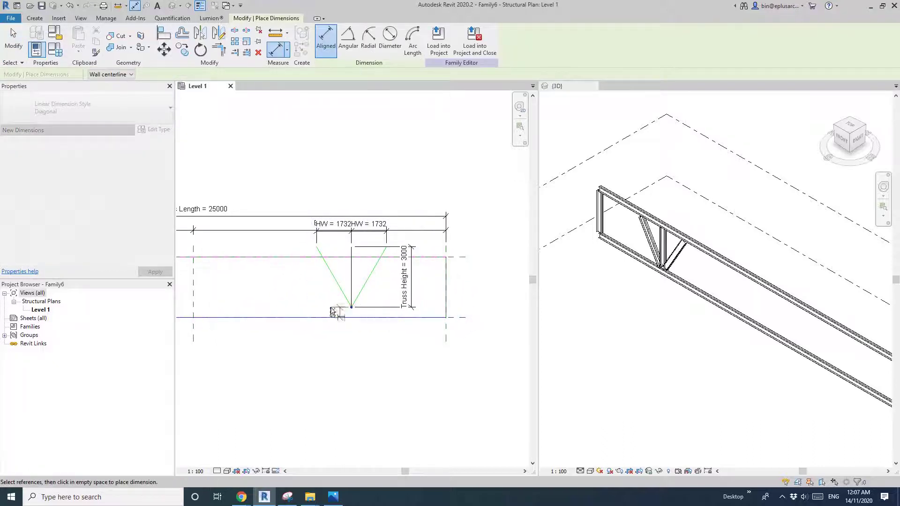
pyautogui.press('Escape')
pyautogui.press('Escape')
pyautogui.click(354, 301)
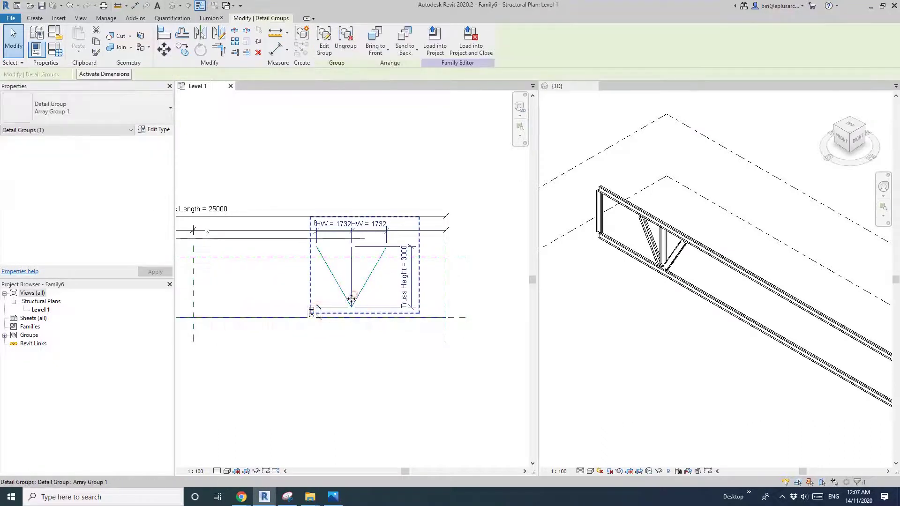
pyautogui.press('m')
pyautogui.press('v')
pyautogui.click(352, 322)
pyautogui.click(312, 317)
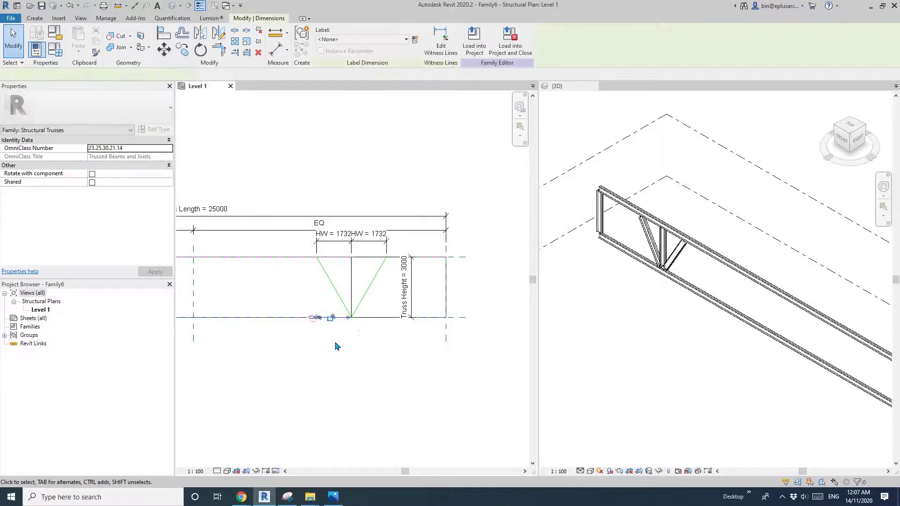
pyautogui.click(399, 331)
pyautogui.scroll(-2, 354, 327)
# Reload the truss family into the project, overwriting the existing version.
pyautogui.click(326, 39)
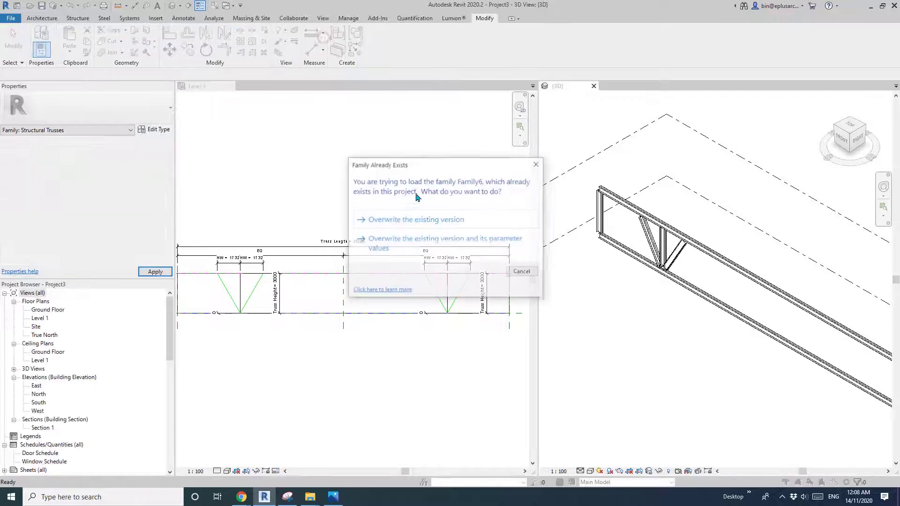
pyautogui.click(405, 220)
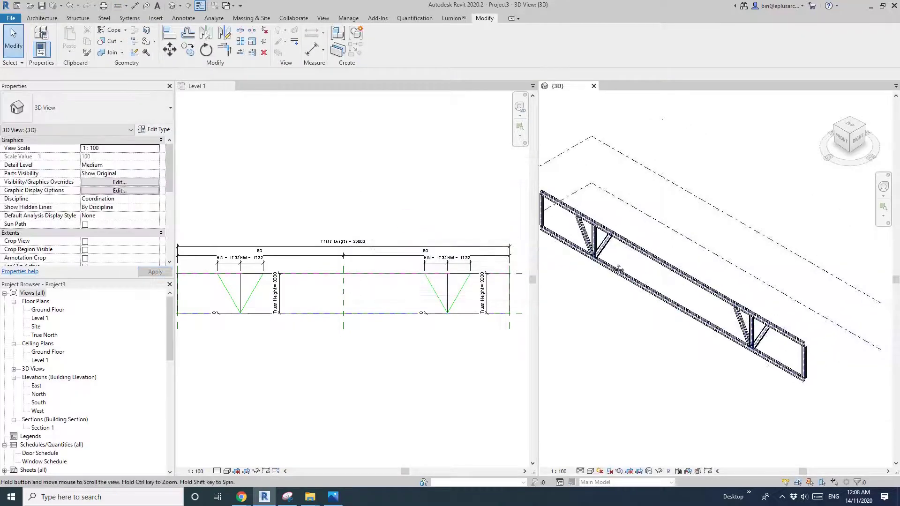
pyautogui.click(308, 277)
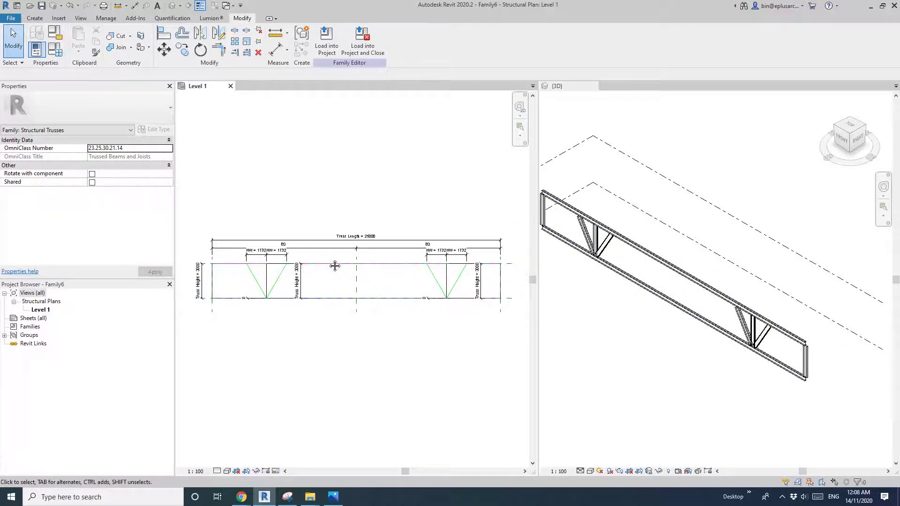
pyautogui.scroll(3, 335, 266)
pyautogui.scroll(2, 295, 274)
# Place the 4732 dimension below the truss from the left reference plane and label it HW.
pyautogui.press('d')
pyautogui.press('i')
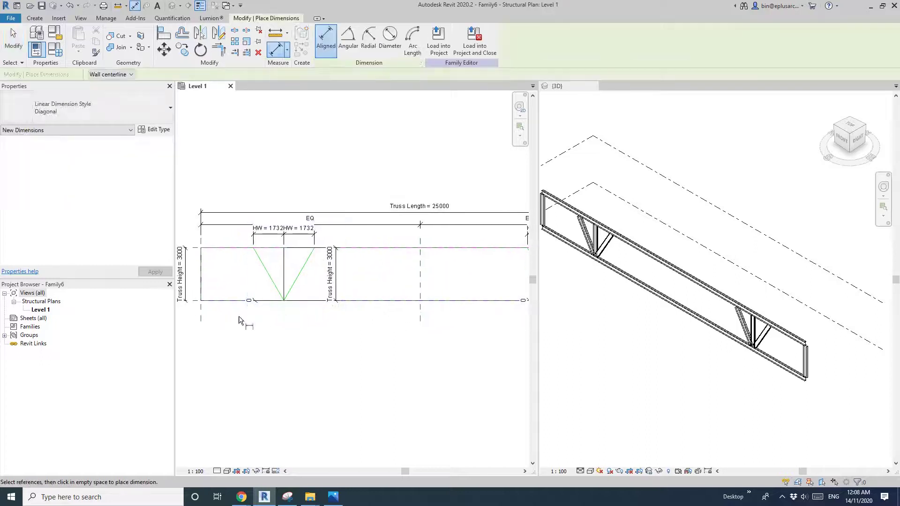
pyautogui.press('Escape')
pyautogui.press('Escape')
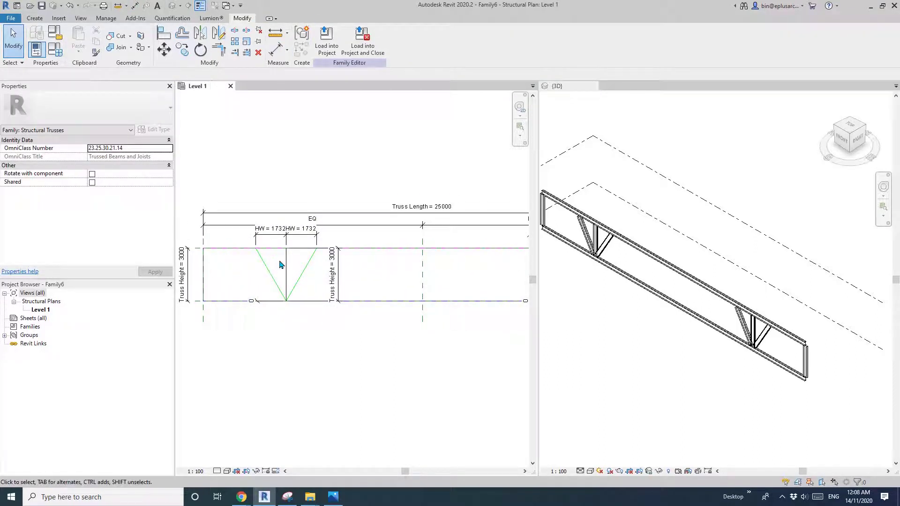
pyautogui.moveTo(251, 283); pyautogui.dragTo(268, 286, button='middle')
pyautogui.press('d')
pyautogui.press('i')
pyautogui.click(220, 323)
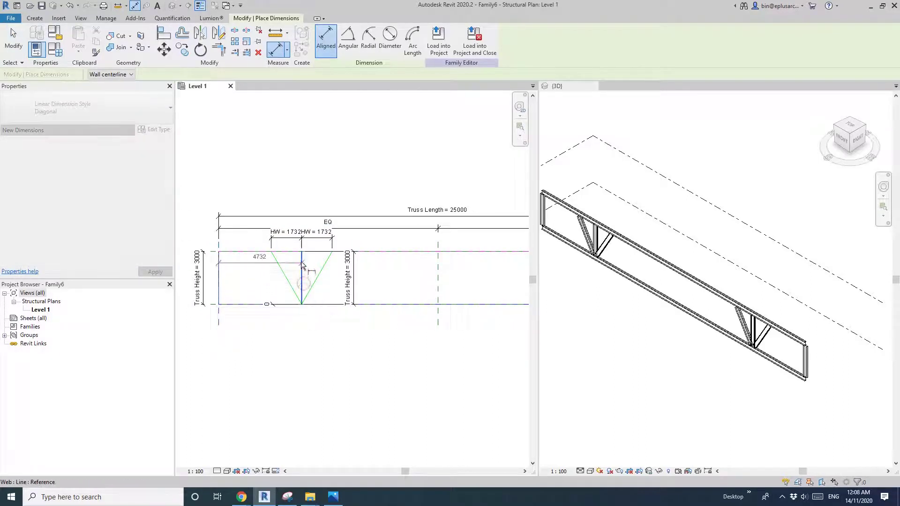
pyautogui.scroll(1, 278, 320)
pyautogui.click(278, 331)
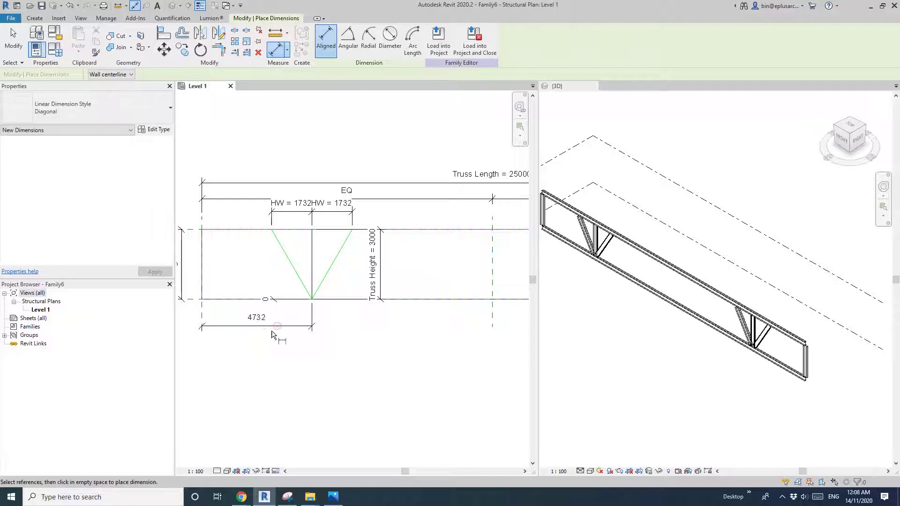
pyautogui.press('Escape')
pyautogui.press('Escape')
pyautogui.click(379, 39)
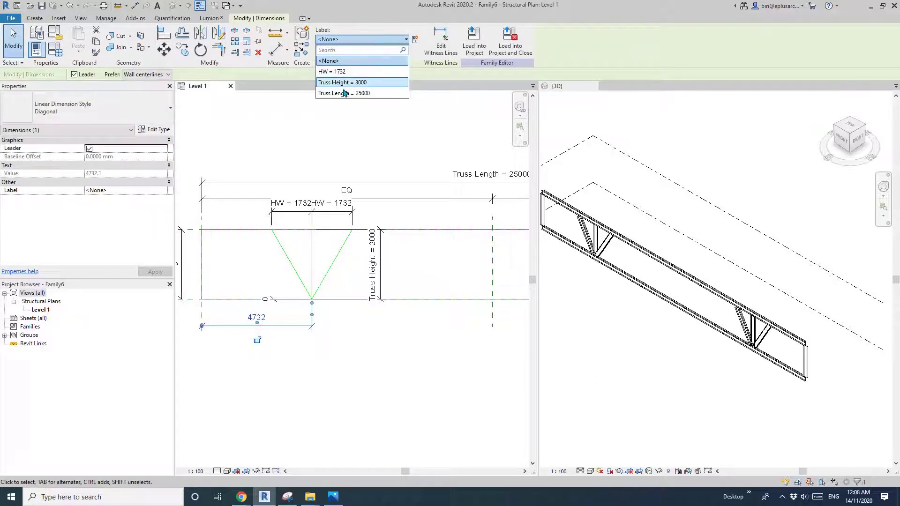
pyautogui.click(333, 72)
pyautogui.scroll(-1, 288, 243)
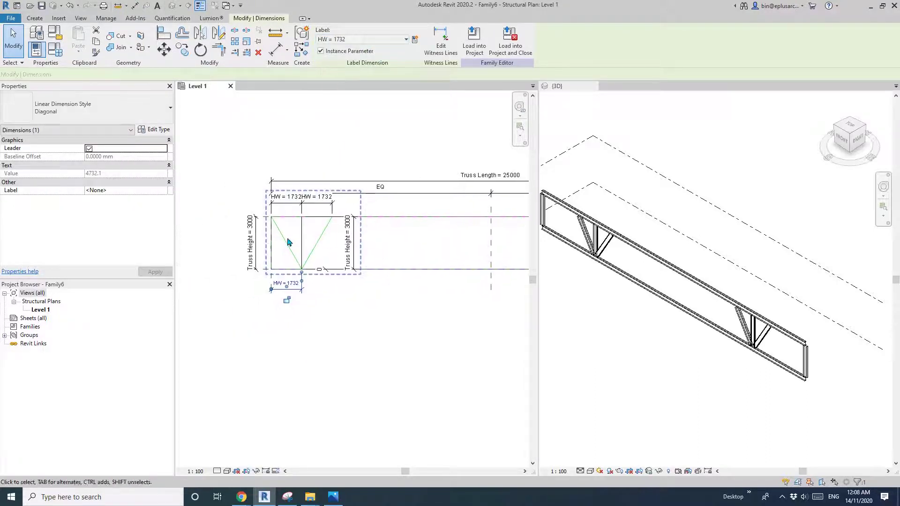
pyautogui.scroll(1, 305, 252)
# Add a new aligned dimension (4668) beneath the left panel and label it HW.
pyautogui.press('d')
pyautogui.press('i')
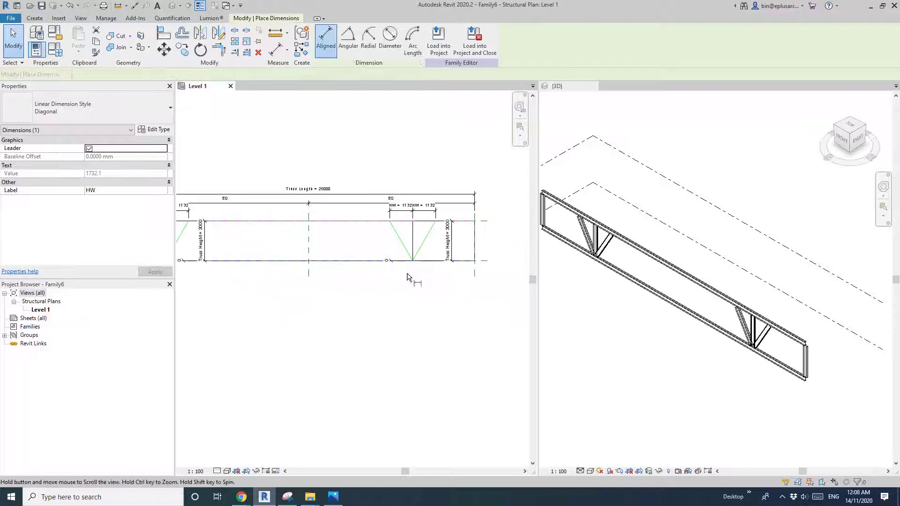
pyautogui.click(411, 276)
pyautogui.click(316, 238)
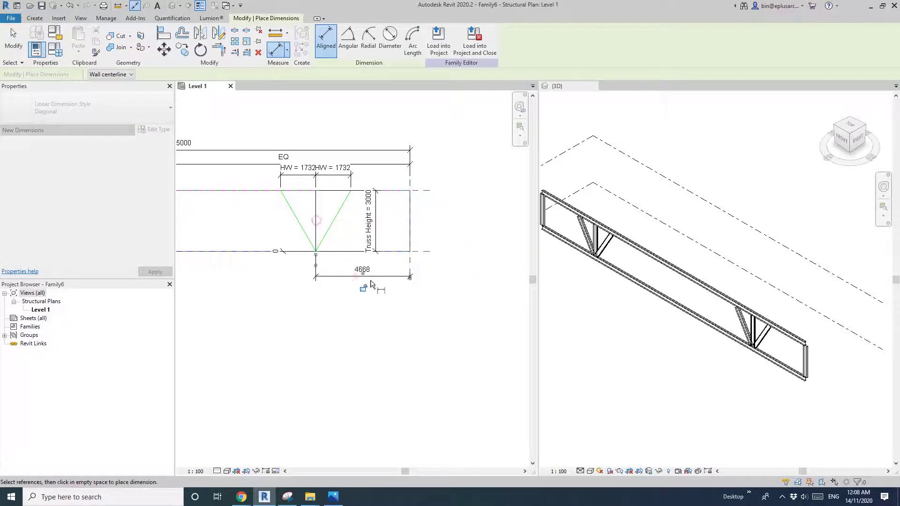
pyautogui.click(321, 282)
pyautogui.press('Escape')
pyautogui.click(362, 270)
pyautogui.click(366, 40)
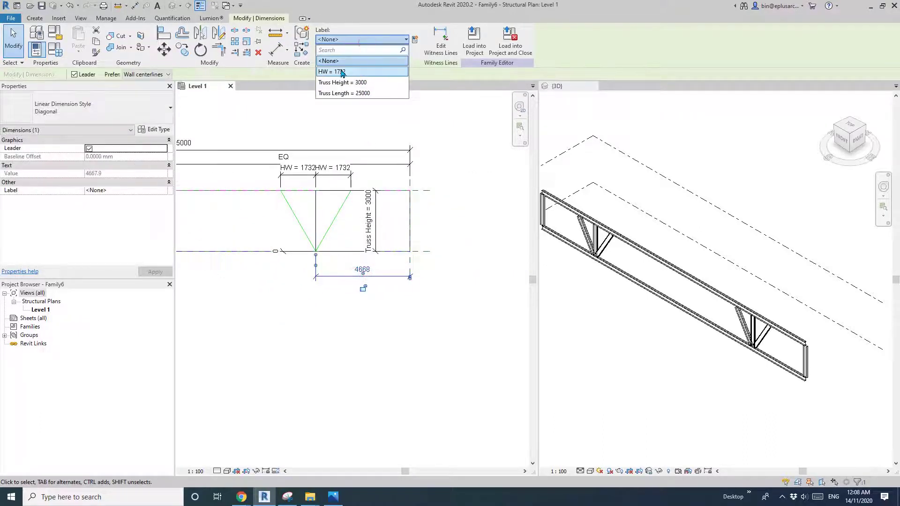
pyautogui.click(340, 71)
pyautogui.scroll(-2, 387, 234)
pyautogui.scroll(-2, 408, 267)
# Select the left web panel group.
pyautogui.press('Escape')
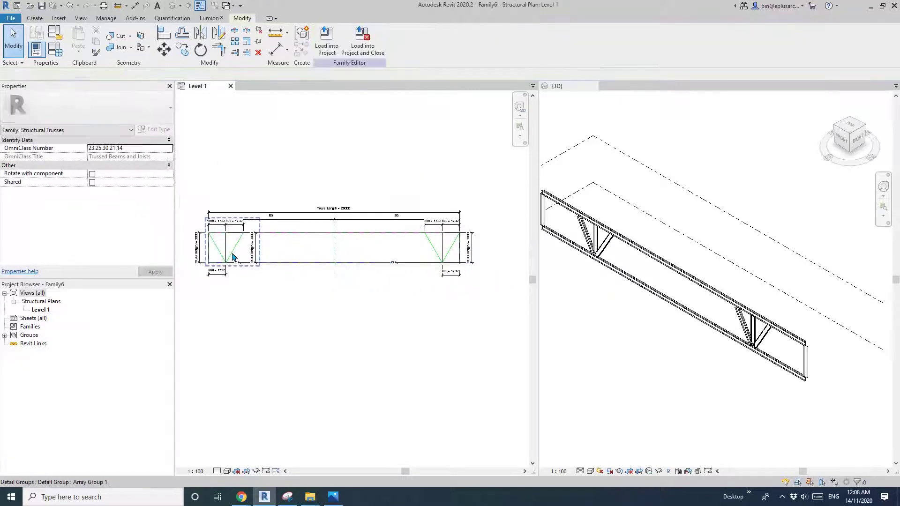
pyautogui.click(237, 255)
pyautogui.scroll(2, 303, 255)
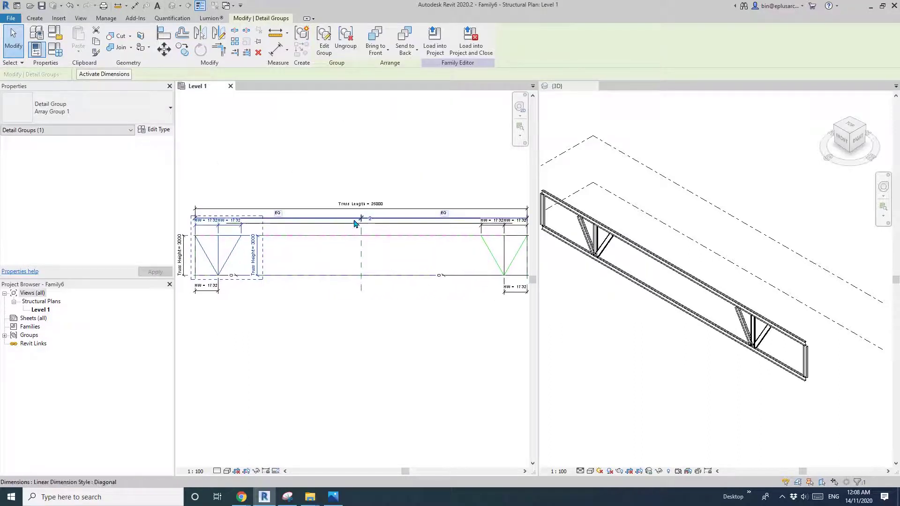
pyautogui.moveTo(231, 266); pyautogui.dragTo(244, 260, button='middle')
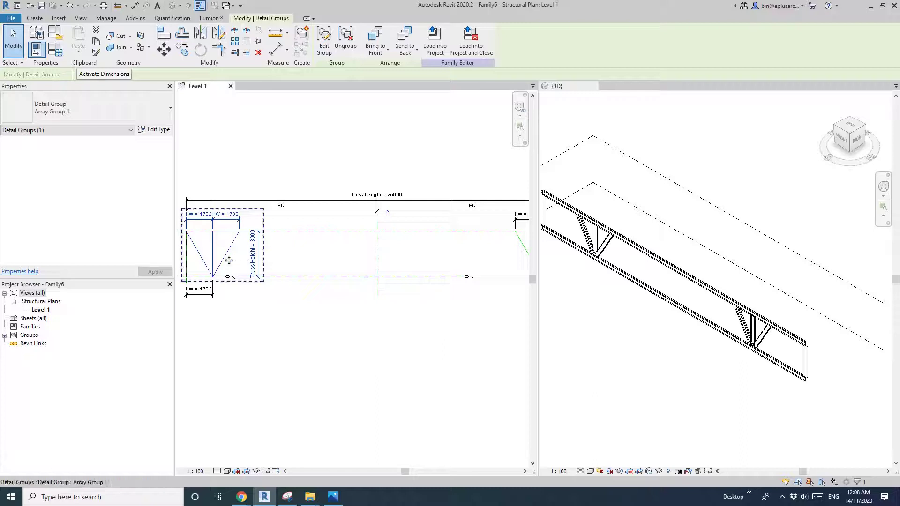
# Label the web array's count with a new instance parameter named No.
pyautogui.click(358, 223)
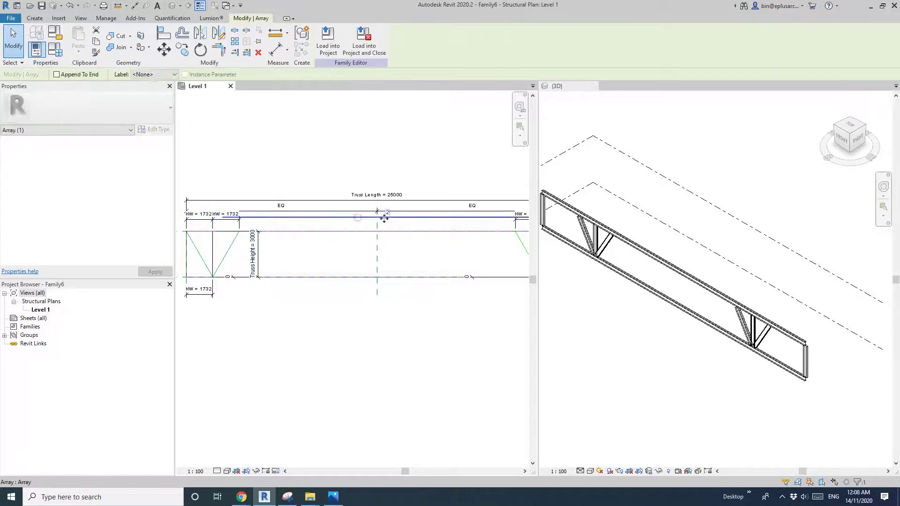
pyautogui.click(174, 74)
pyautogui.click(151, 92)
pyautogui.write('No.')
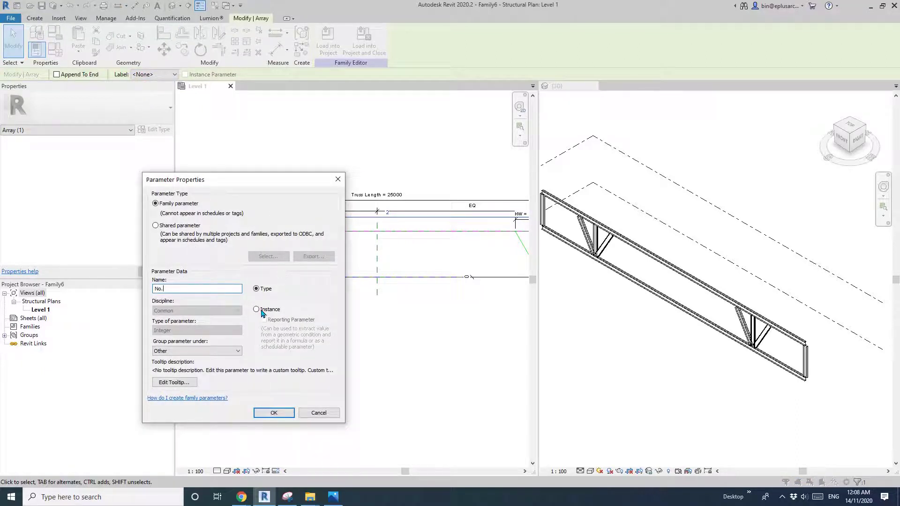
pyautogui.click(257, 310)
pyautogui.click(274, 413)
pyautogui.moveTo(364, 257); pyautogui.dragTo(343, 285, button='middle')
# In Family Types, create a Max Spacing length parameter grouped under Dimensions.
pyautogui.click(56, 49)
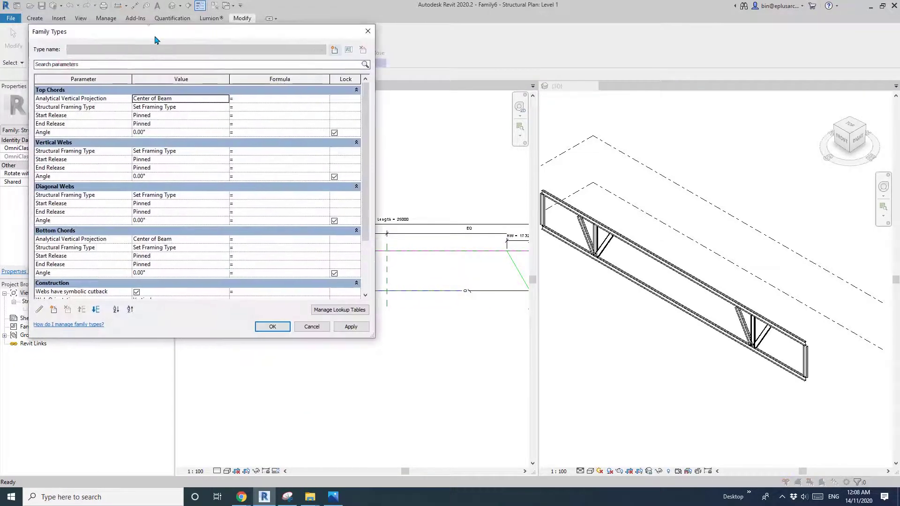
pyautogui.scroll(-2, 222, 232)
pyautogui.scroll(-2, 223, 231)
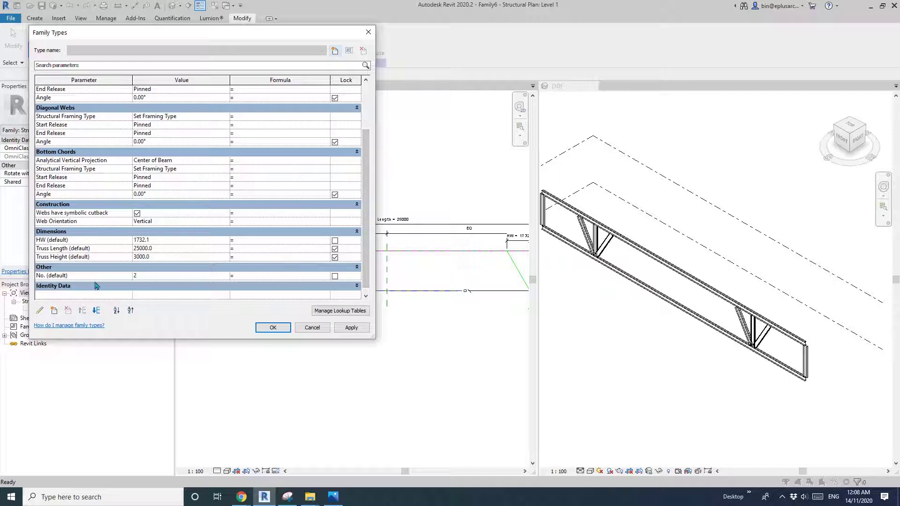
pyautogui.click(56, 311)
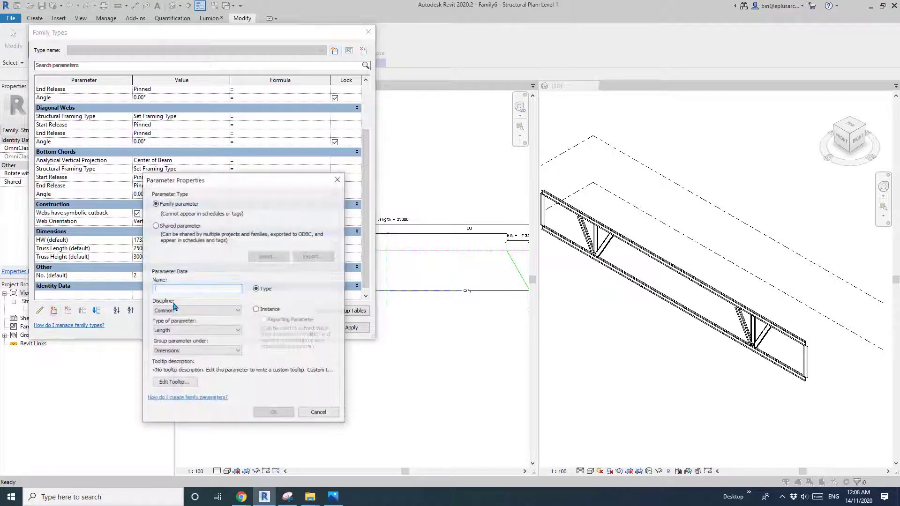
pyautogui.write('Max Spacing')
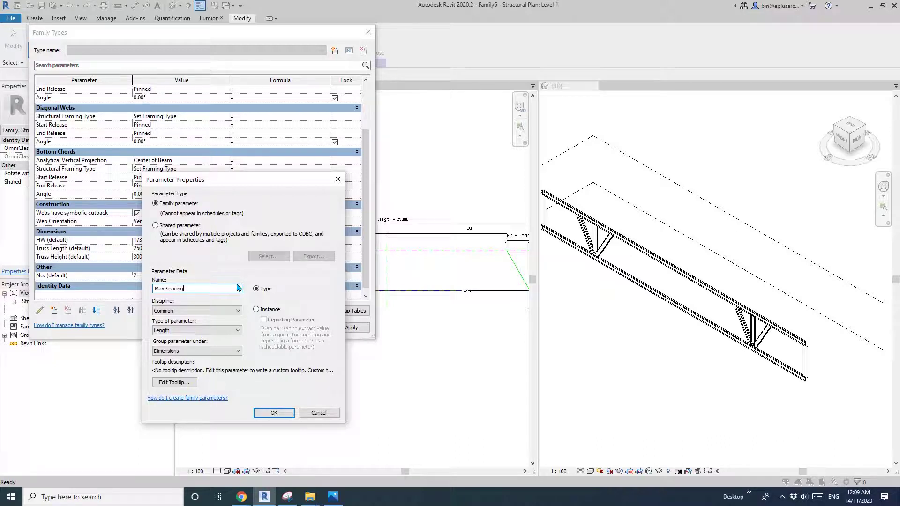
pyautogui.click(257, 310)
pyautogui.click(274, 413)
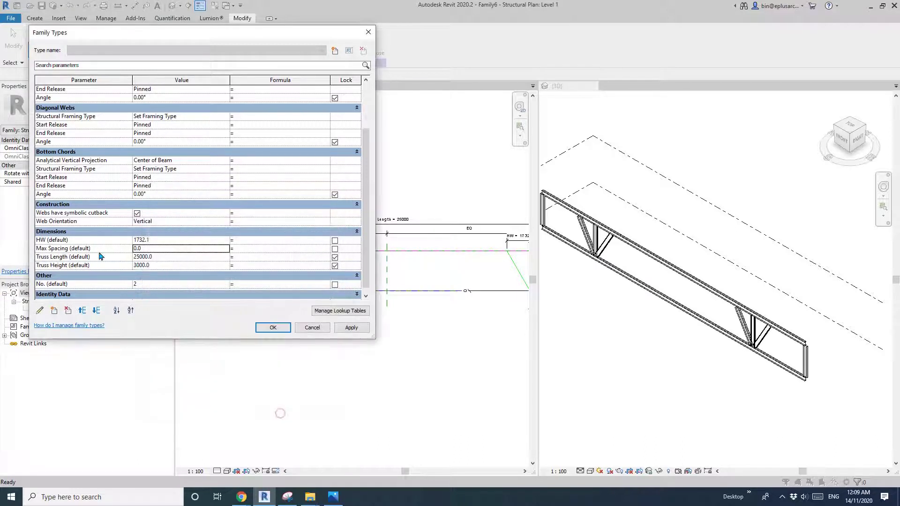
pyautogui.scroll(-1, 86, 288)
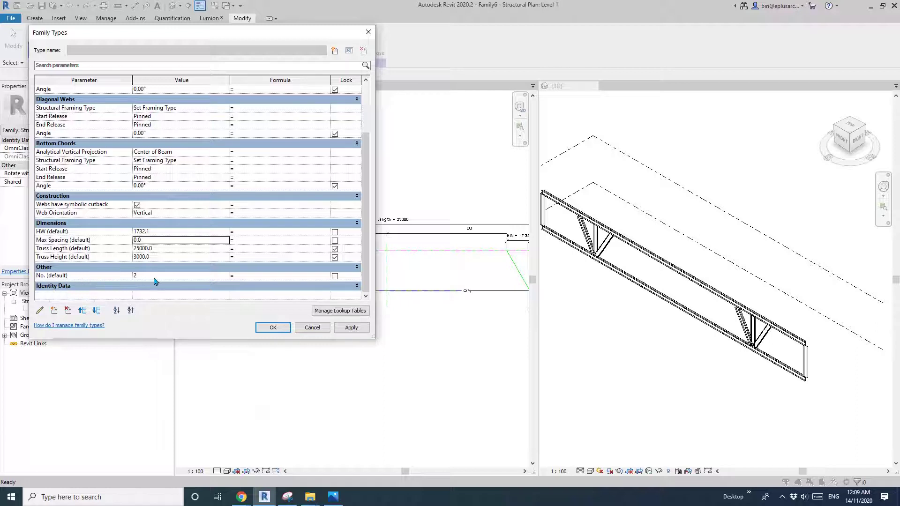
pyautogui.click(258, 276)
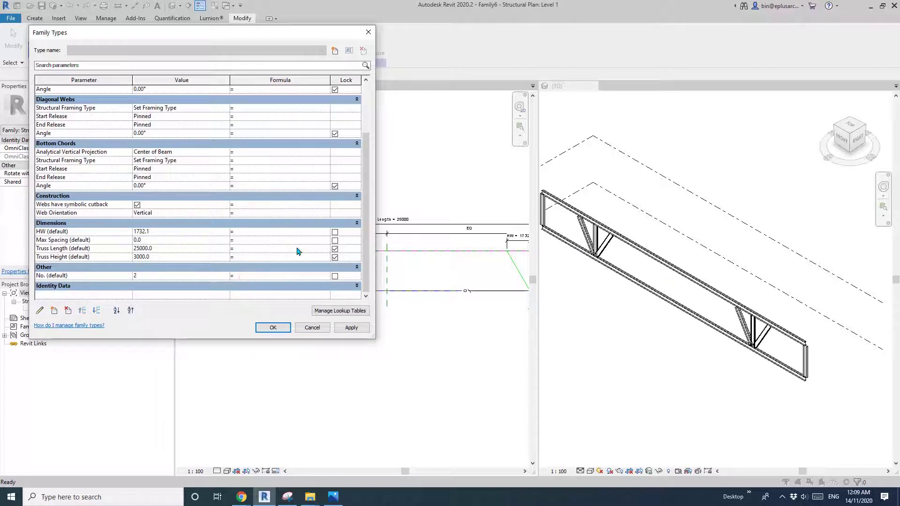
pyautogui.write('Rou')
pyautogui.write('ndup(Truss Length/Max Spacing')
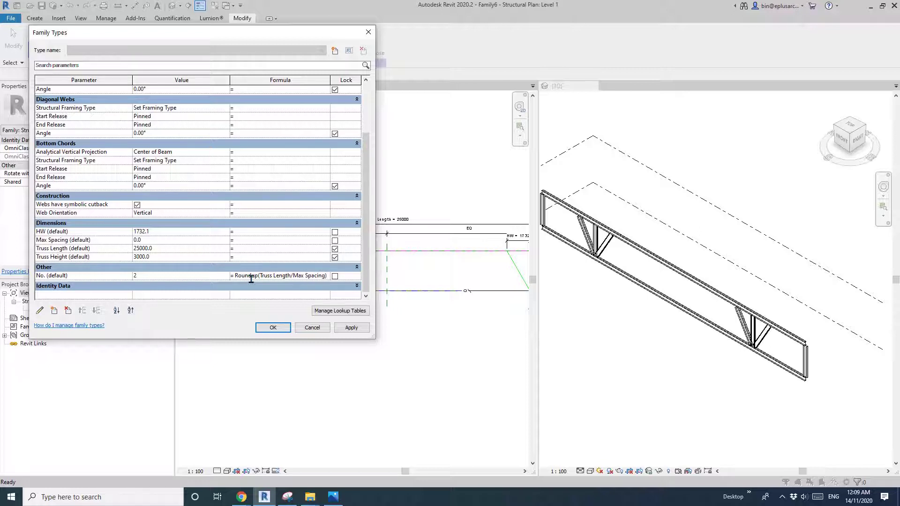
# Set Max Spacing to 2000 and No. to roundup(Truss Length / Max Spacing), giving 13 panels.
pyautogui.press('Return')
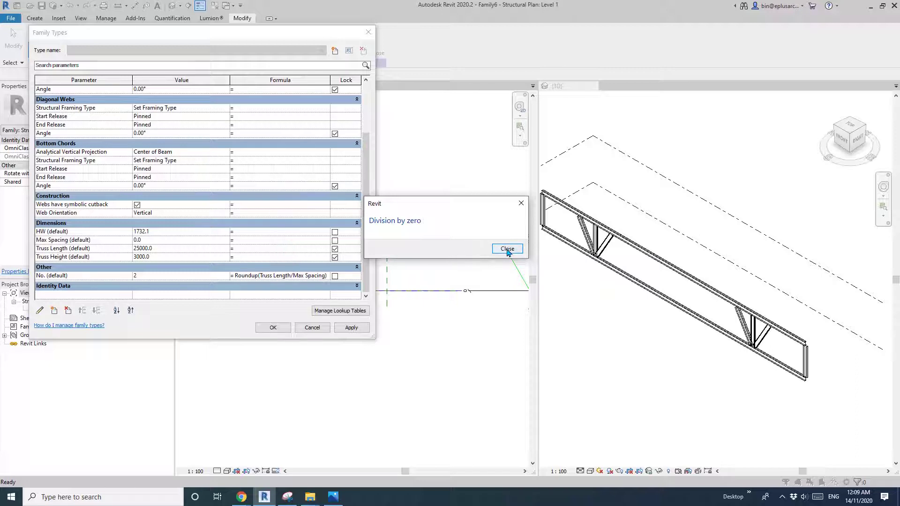
pyautogui.click(507, 249)
pyautogui.moveTo(328, 276); pyautogui.dragTo(225, 277)
pyautogui.hotkey('ctrl', 'c')
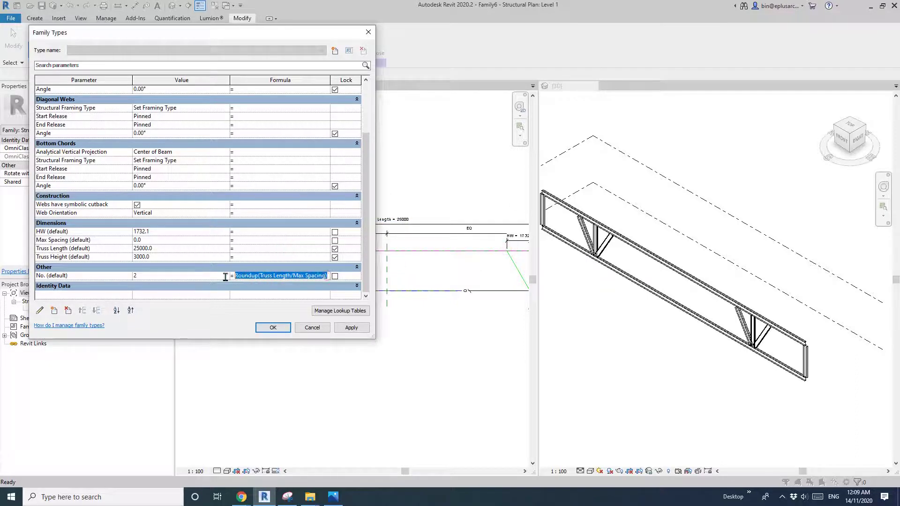
pyautogui.press('Delete')
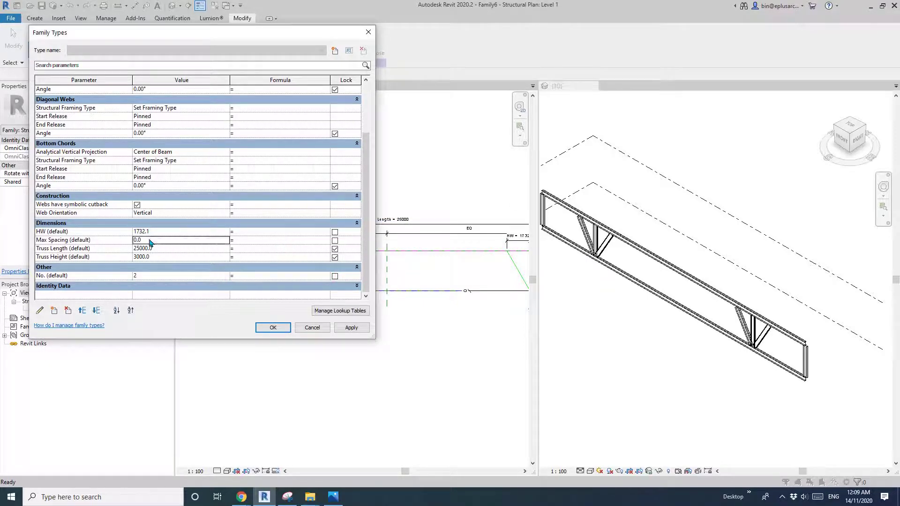
pyautogui.write('2000')
pyautogui.hotkey('ctrl', 'v')
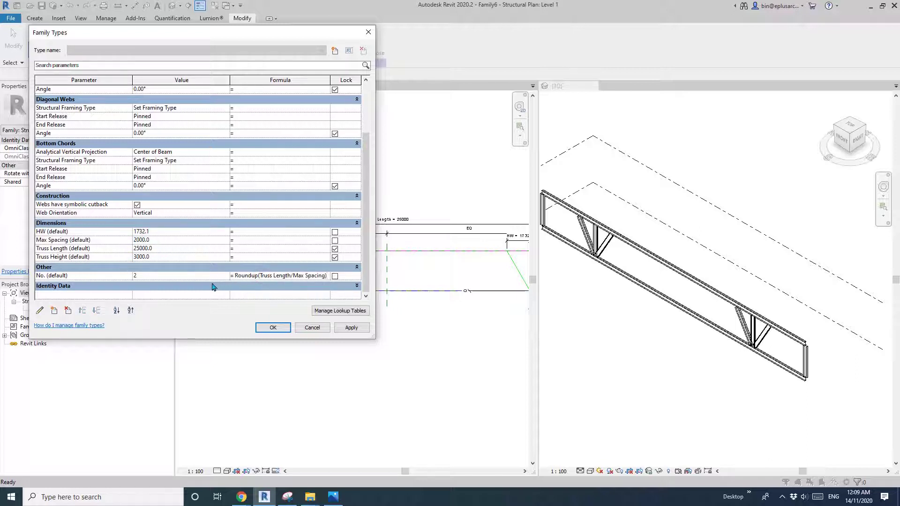
pyautogui.click(356, 330)
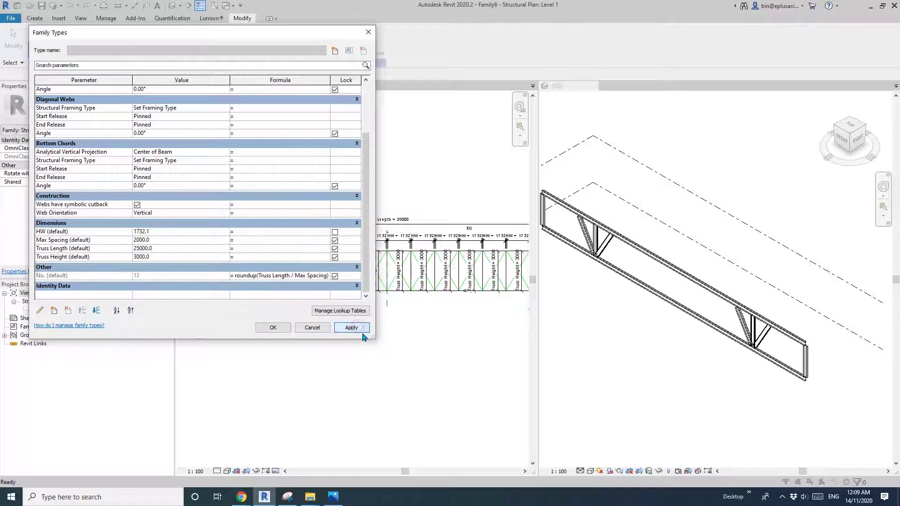
pyautogui.click(274, 327)
pyautogui.moveTo(336, 312)
pyautogui.mouseDown(button='middle')
pyautogui.moveTo(350, 298)
pyautogui.moveTo(319, 299)
pyautogui.mouseUp(button='middle')
pyautogui.scroll(1, 260, 280)
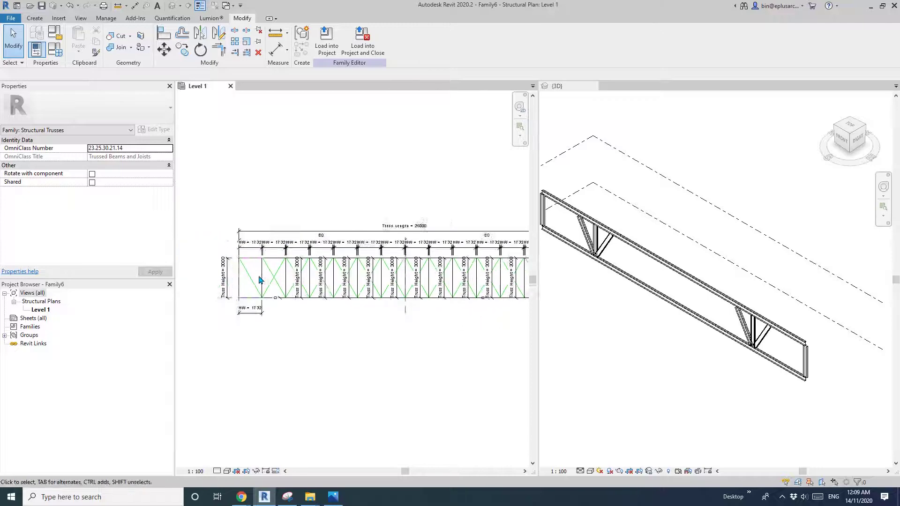
pyautogui.scroll(1, 260, 281)
pyautogui.scroll(-1, 268, 287)
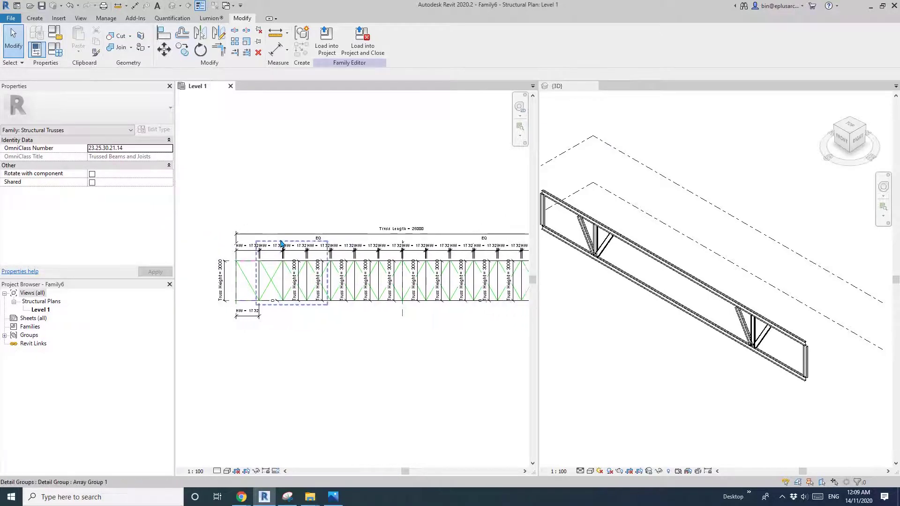
# Make HW follow Truss Length / No. / 2 (962), spacing the 13 panels evenly.
pyautogui.click(55, 50)
pyautogui.scroll(-5, 201, 246)
pyautogui.write('Truss')
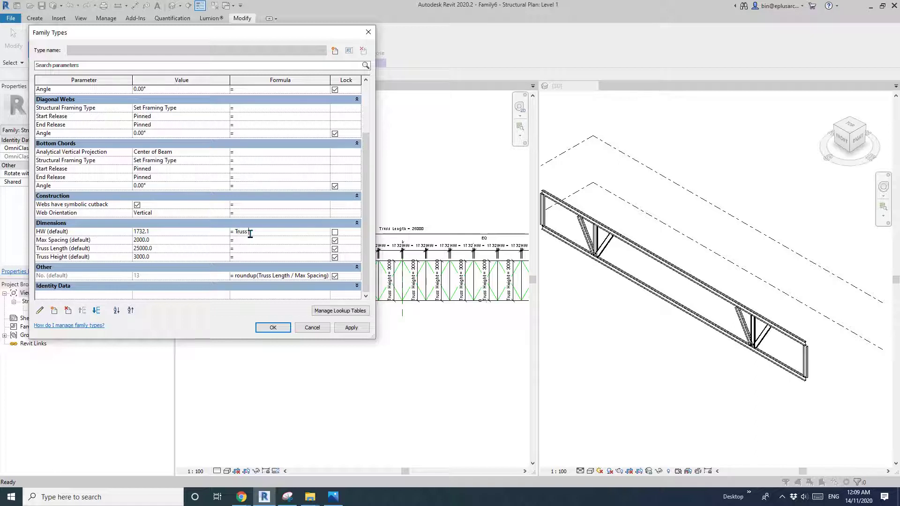
pyautogui.write('He')
pyautogui.write('No. / 2')
pyautogui.click(350, 327)
pyautogui.click(274, 327)
pyautogui.scroll(2, 288, 313)
pyautogui.scroll(1, 288, 314)
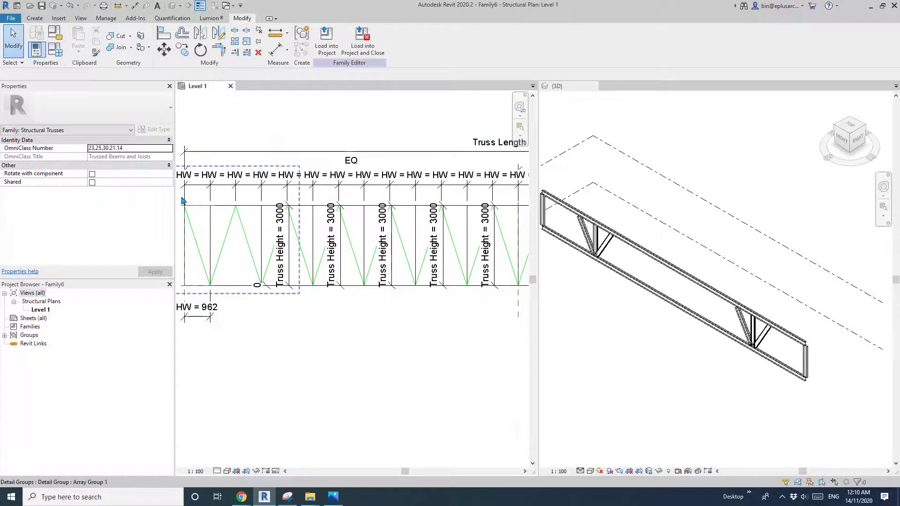
pyautogui.scroll(-2, 239, 225)
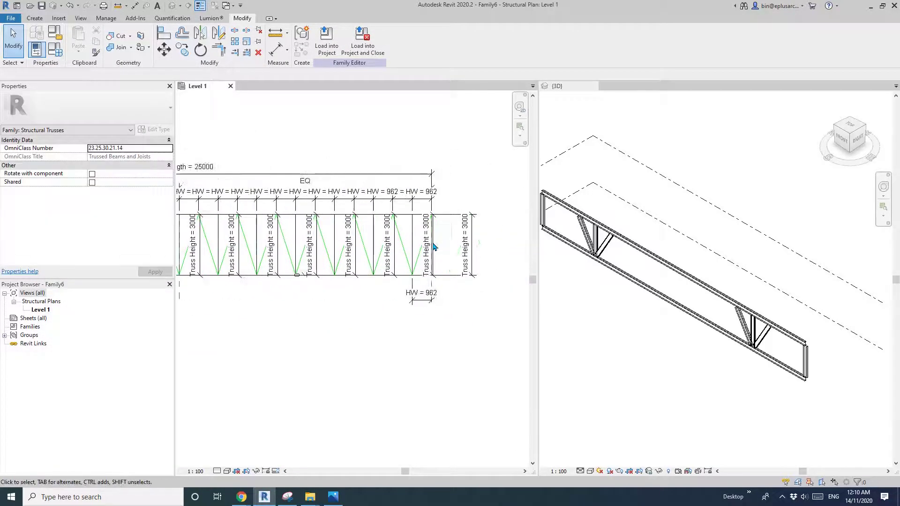
pyautogui.scroll(-2, 346, 213)
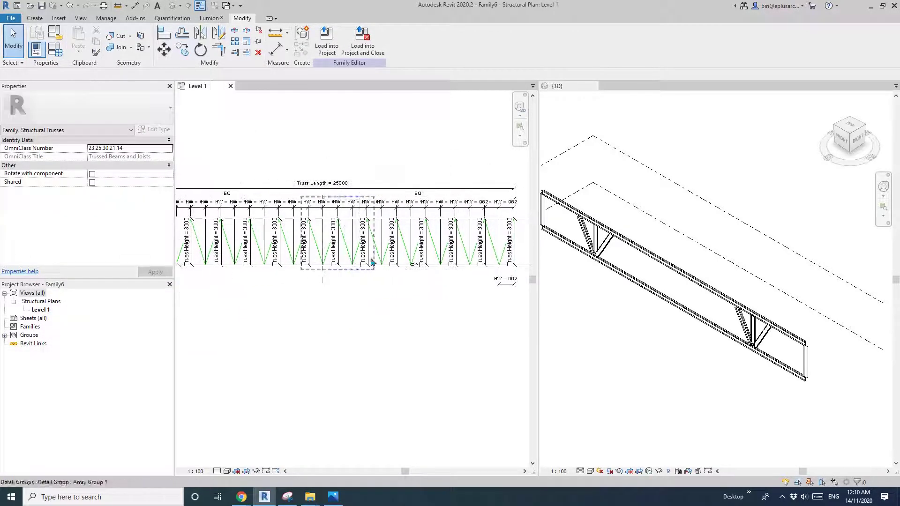
# Load the truss family into the project, overwriting the existing version, and show the 3D view full size.
pyautogui.click(326, 42)
pyautogui.click(443, 220)
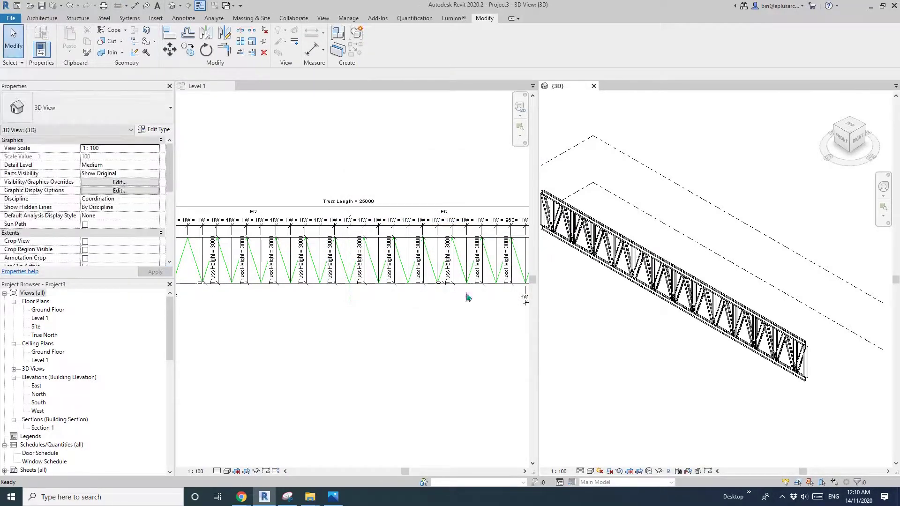
pyautogui.moveTo(643, 316)
pyautogui.keyDown('shift'); pyautogui.mouseDown(button='middle')
pyautogui.moveTo(640, 342)
pyautogui.moveTo(693, 315)
pyautogui.moveTo(700, 321)
pyautogui.mouseUp(button='middle'); pyautogui.keyUp('shift')
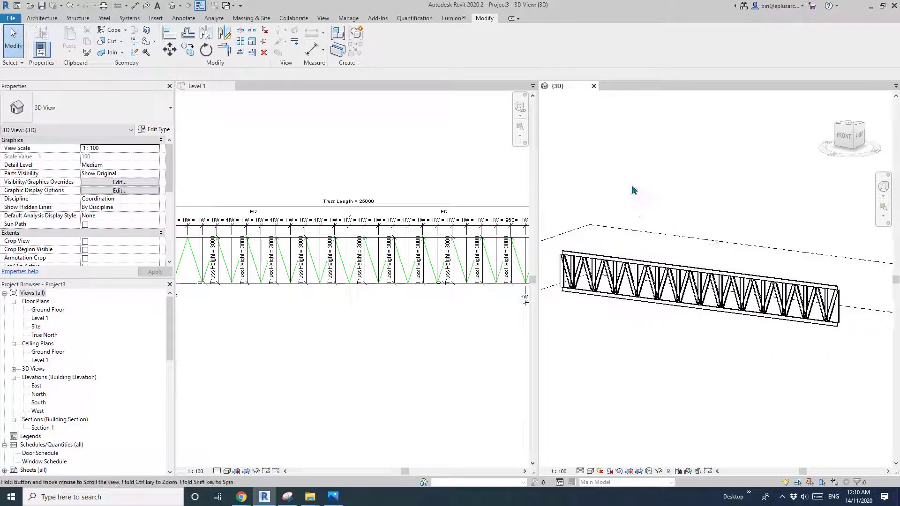
pyautogui.press('t')
pyautogui.press('w')
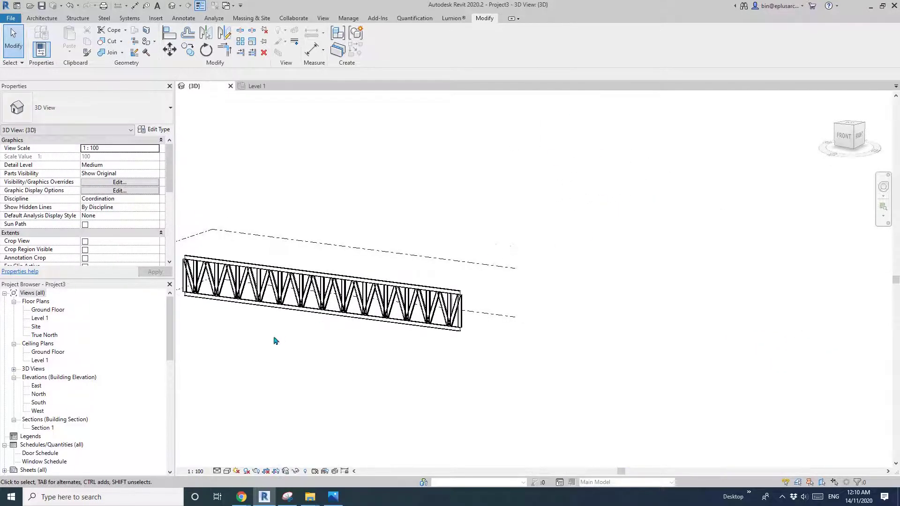
pyautogui.scroll(3, 422, 295)
# Give the project truss Max Spacing 5000 and Truss Height 2000.
pyautogui.click(482, 275)
pyautogui.keyDown('shift'); pyautogui.moveTo(482, 275); pyautogui.dragTo(458, 305, button='middle'); pyautogui.keyUp('shift')
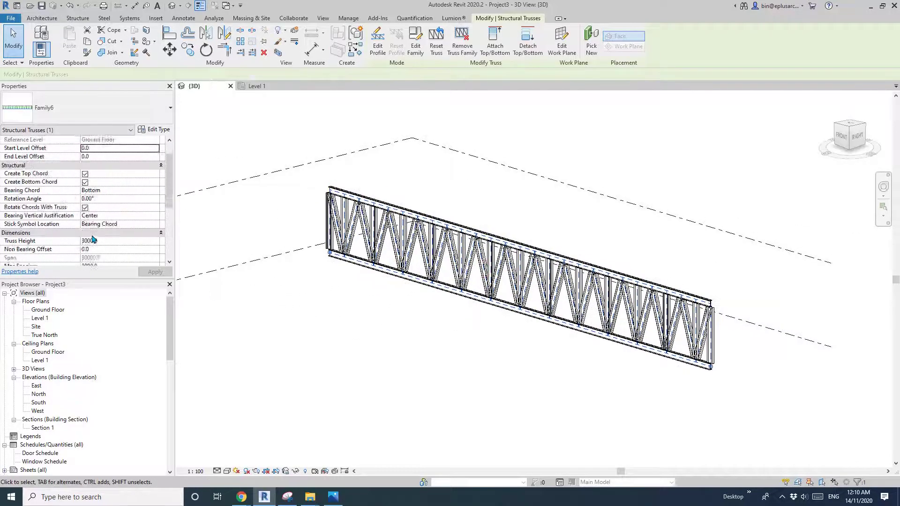
pyautogui.scroll(-3, 106, 240)
pyautogui.scroll(1, 105, 240)
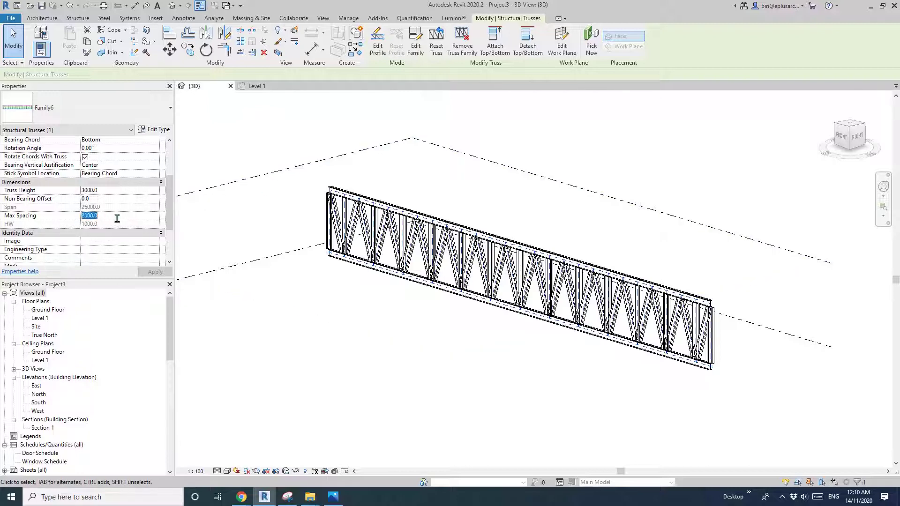
pyautogui.click(121, 216)
pyautogui.write('500')
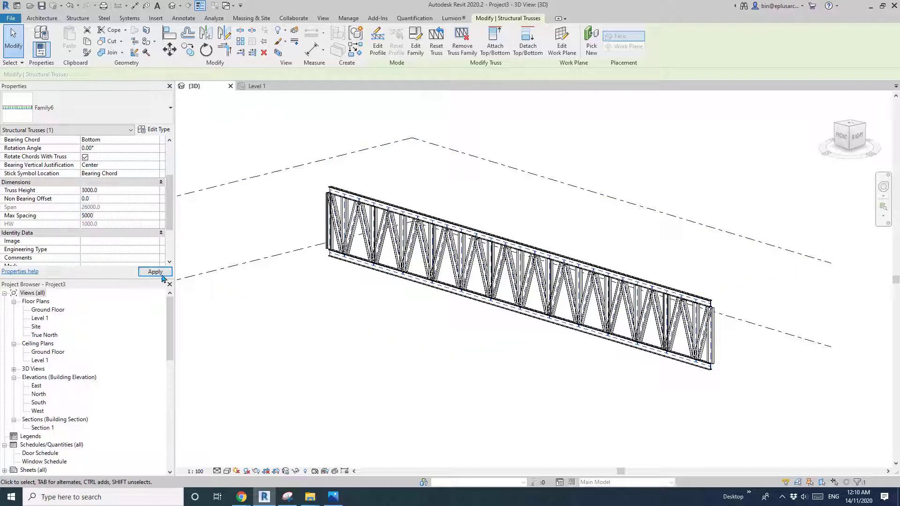
pyautogui.click(162, 276)
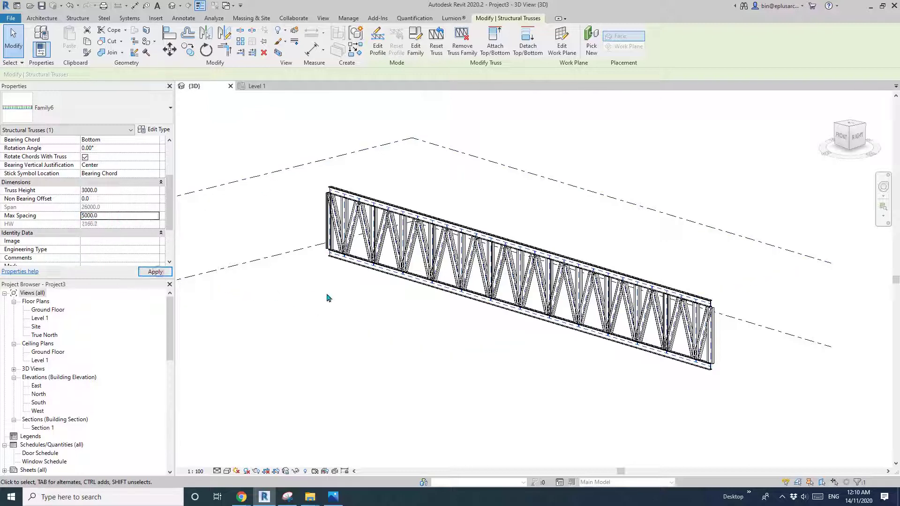
pyautogui.click(107, 191)
pyautogui.write('2000')
pyautogui.click(154, 272)
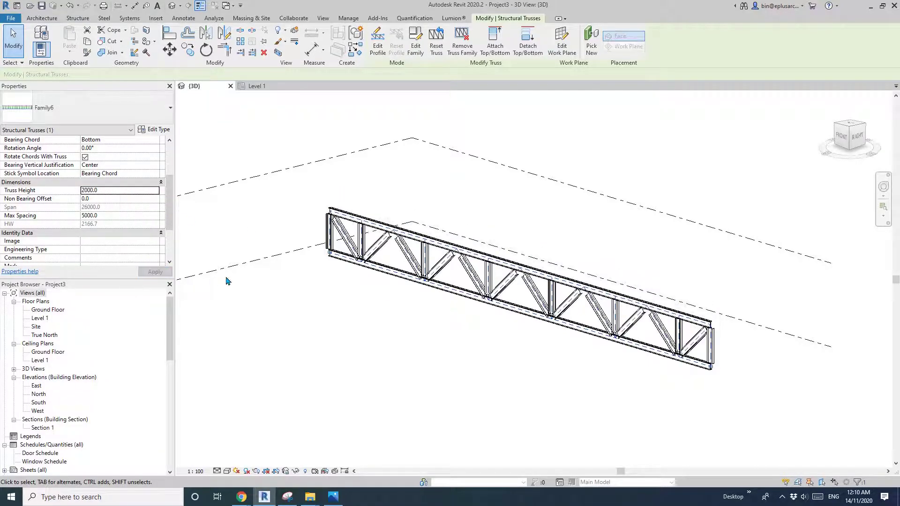
pyautogui.click(117, 216)
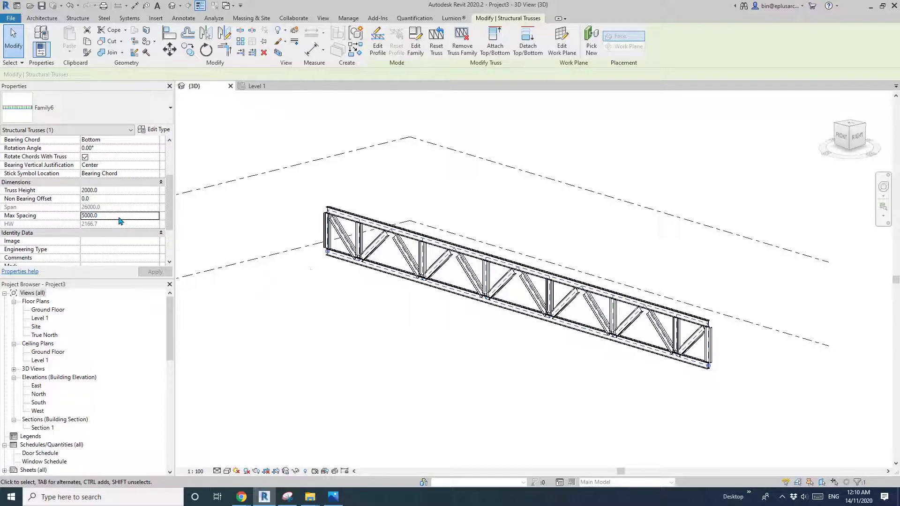
pyautogui.keyDown('shift'); pyautogui.moveTo(331, 312); pyautogui.dragTo(521, 272, button='middle'); pyautogui.keyUp('shift')
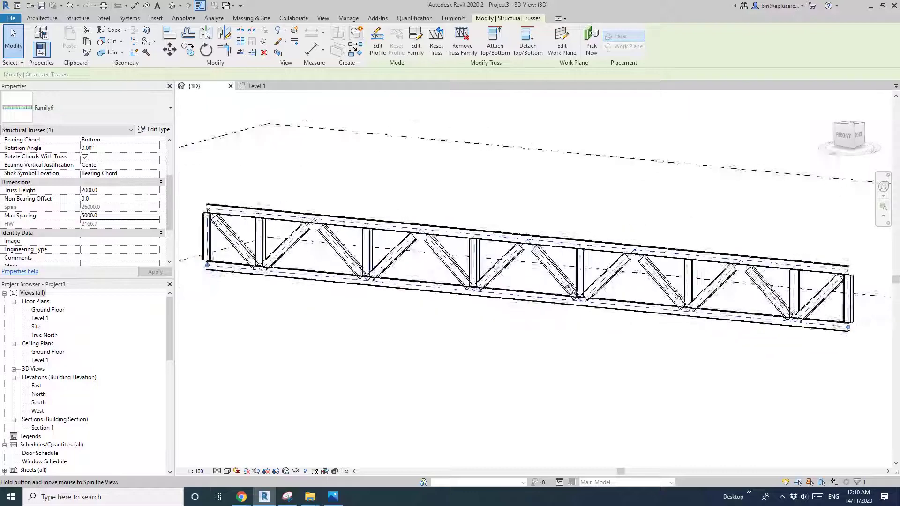
pyautogui.keyDown('shift'); pyautogui.moveTo(521, 272); pyautogui.dragTo(605, 253, button='middle'); pyautogui.keyUp('shift')
pyautogui.scroll(3, 640, 306)
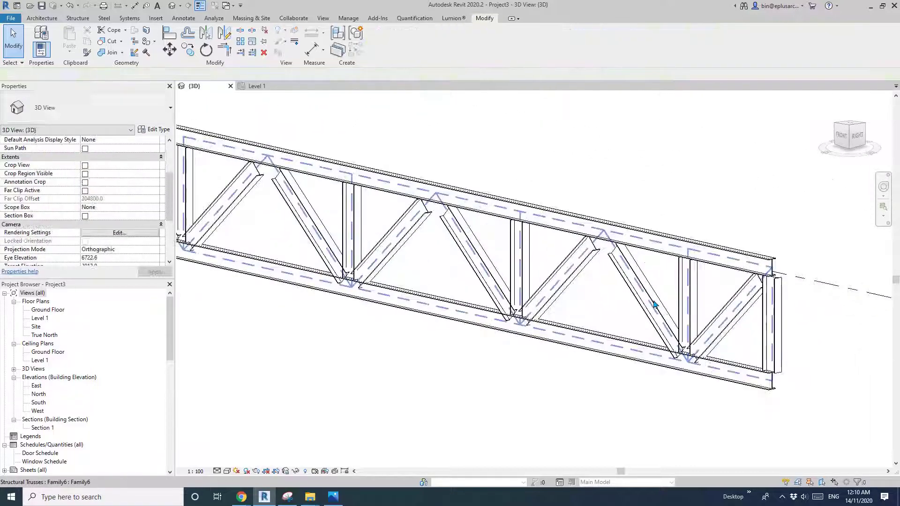
pyautogui.press('Escape')
pyautogui.moveTo(641, 306)
pyautogui.keyDown('shift'); pyautogui.mouseDown(button='middle')
pyautogui.moveTo(569, 266)
pyautogui.moveTo(359, 279)
pyautogui.mouseUp(button='middle'); pyautogui.keyUp('shift')
pyautogui.click(541, 268)
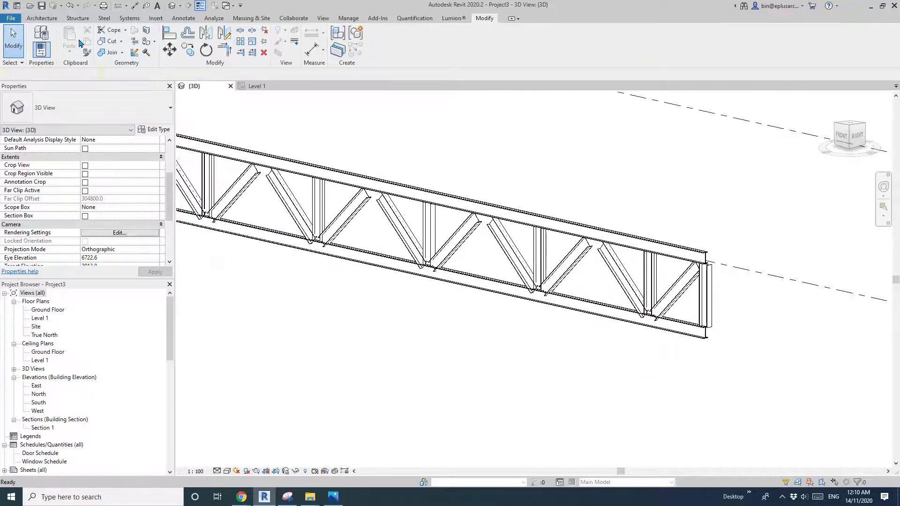
pyautogui.click(79, 19)
pyautogui.click(36, 39)
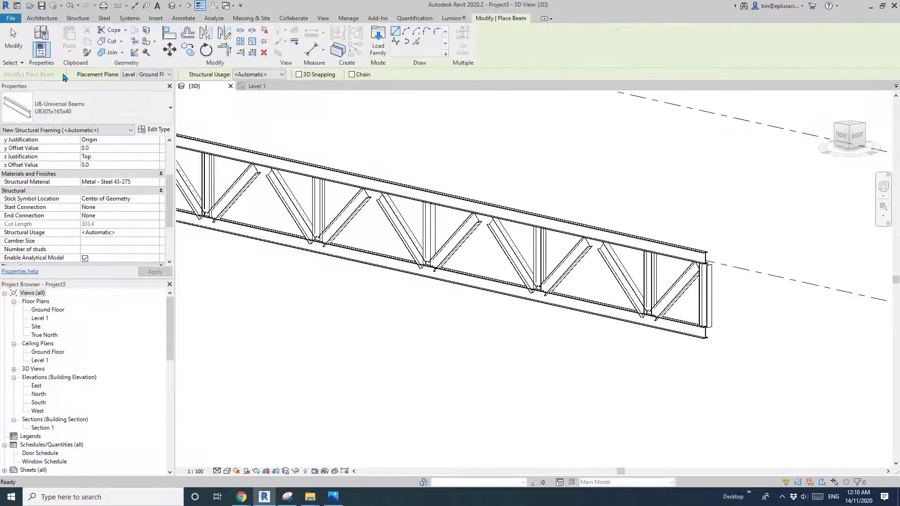
pyautogui.click(378, 39)
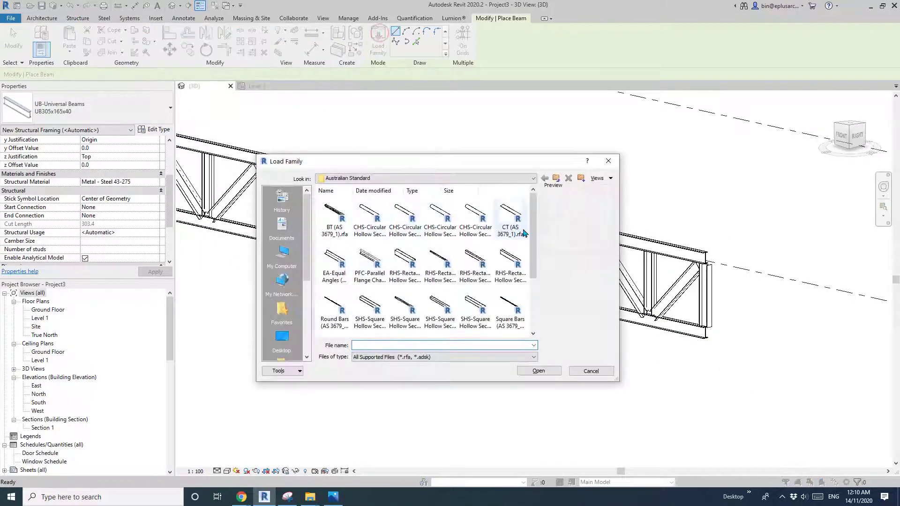
pyautogui.click(556, 178)
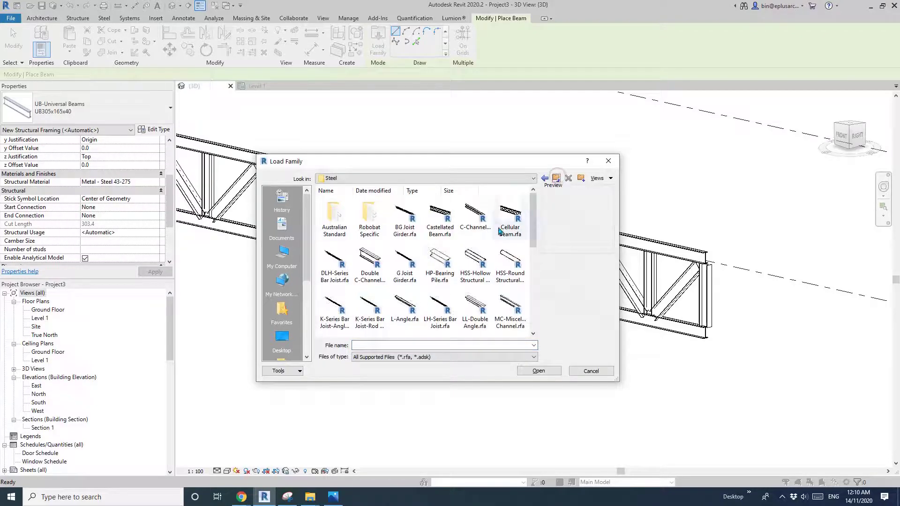
pyautogui.scroll(-1, 500, 231)
pyautogui.scroll(1, 500, 231)
pyautogui.click(555, 178)
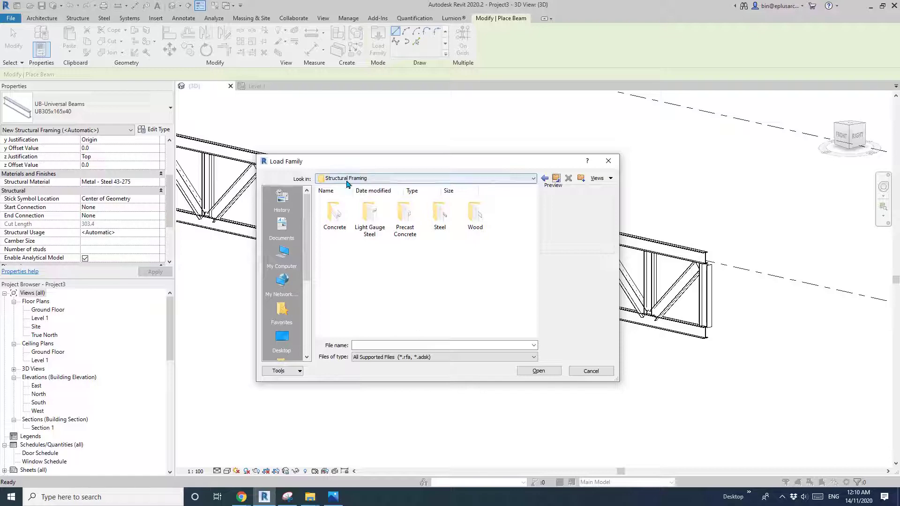
pyautogui.doubleClick(447, 220)
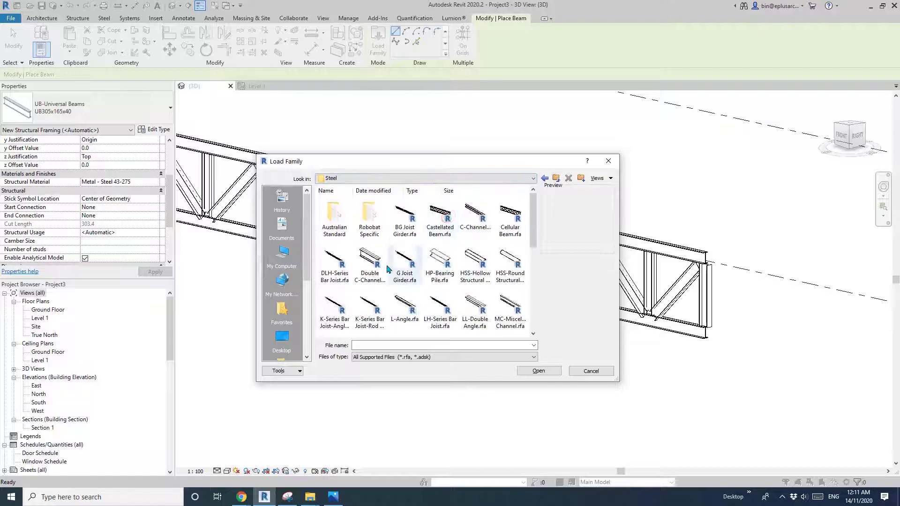
pyautogui.scroll(-3, 447, 220)
pyautogui.scroll(3, 383, 285)
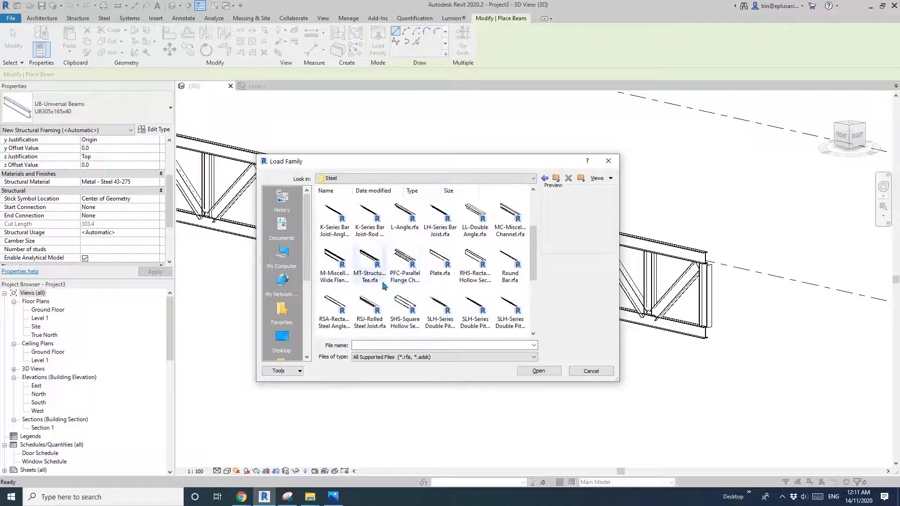
pyautogui.click(585, 370)
pyautogui.press('Escape')
pyautogui.click(451, 245)
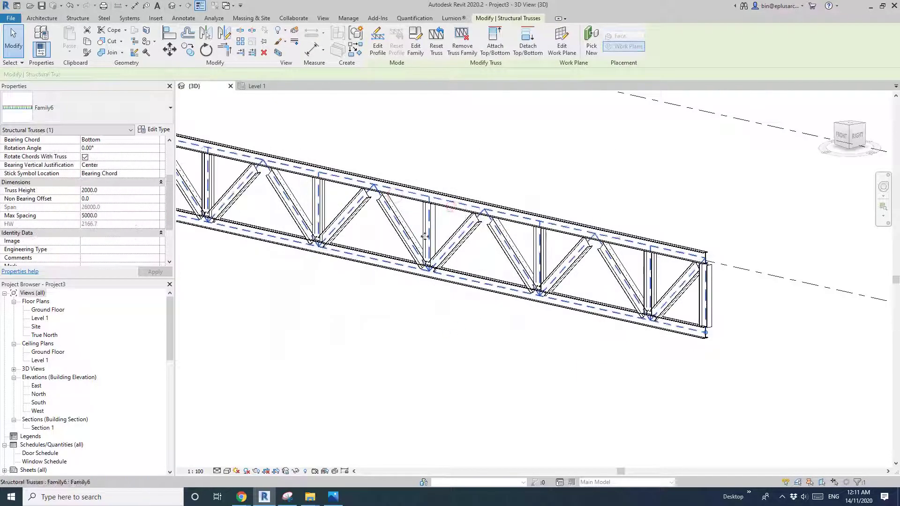
pyautogui.click(155, 130)
pyautogui.click(386, 173)
pyautogui.click(516, 170)
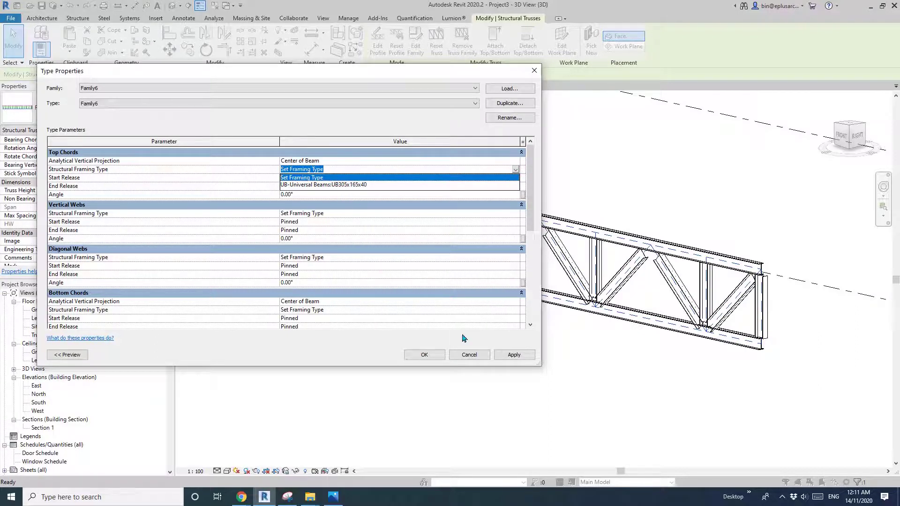
pyautogui.click(470, 354)
pyautogui.click(455, 356)
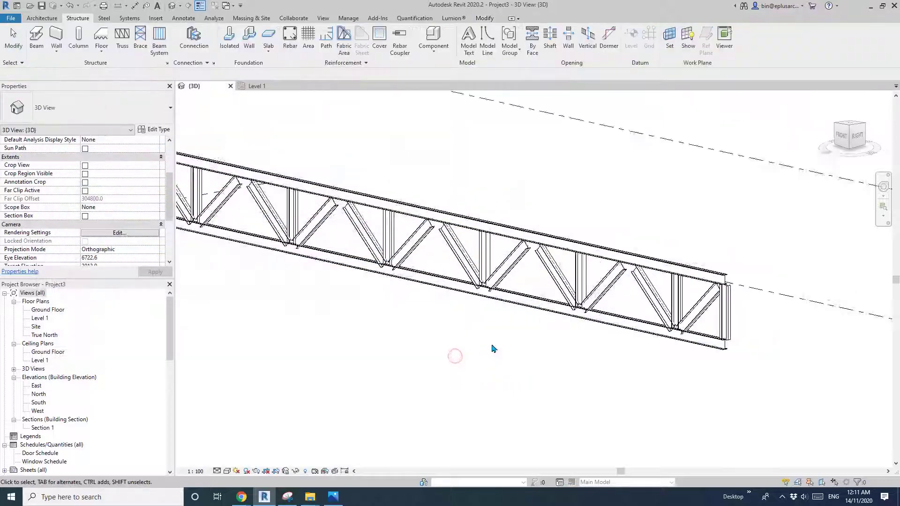
pyautogui.moveTo(493, 349)
pyautogui.keyDown('shift'); pyautogui.mouseDown(button='middle')
pyautogui.moveTo(484, 344)
pyautogui.moveTo(374, 383)
pyautogui.mouseUp(button='middle'); pyautogui.keyUp('shift')
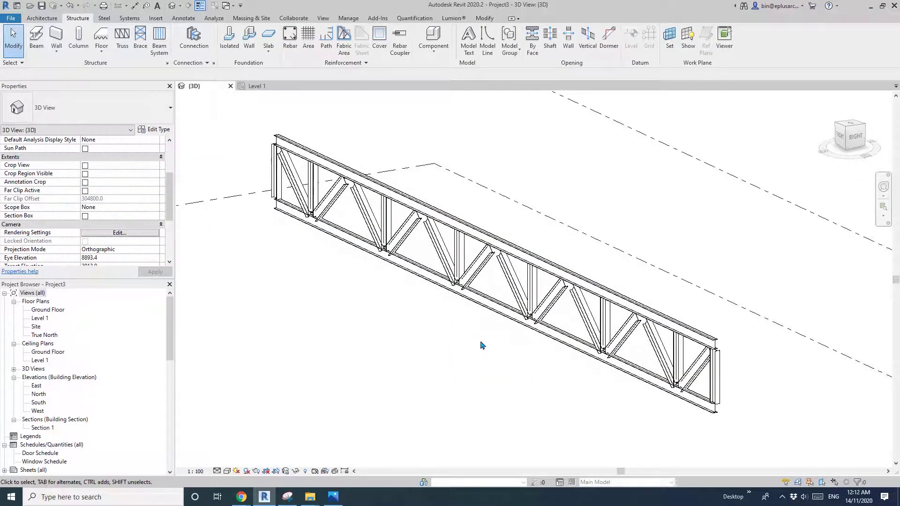